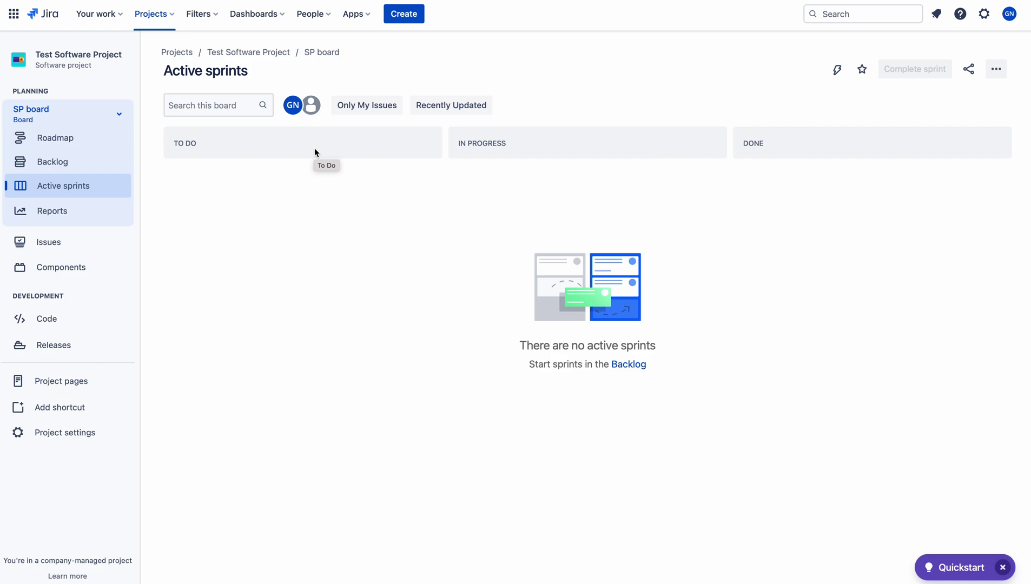
Step: Create the task 'Test Task' as SP-1, then start a new issue form and pick its type
left_click(406, 15)
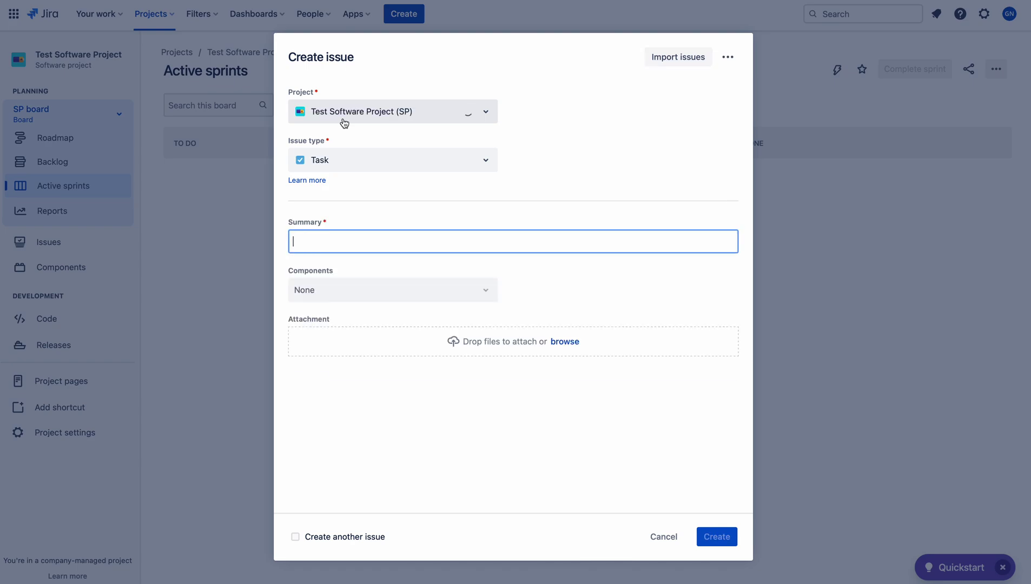
type("Test ")
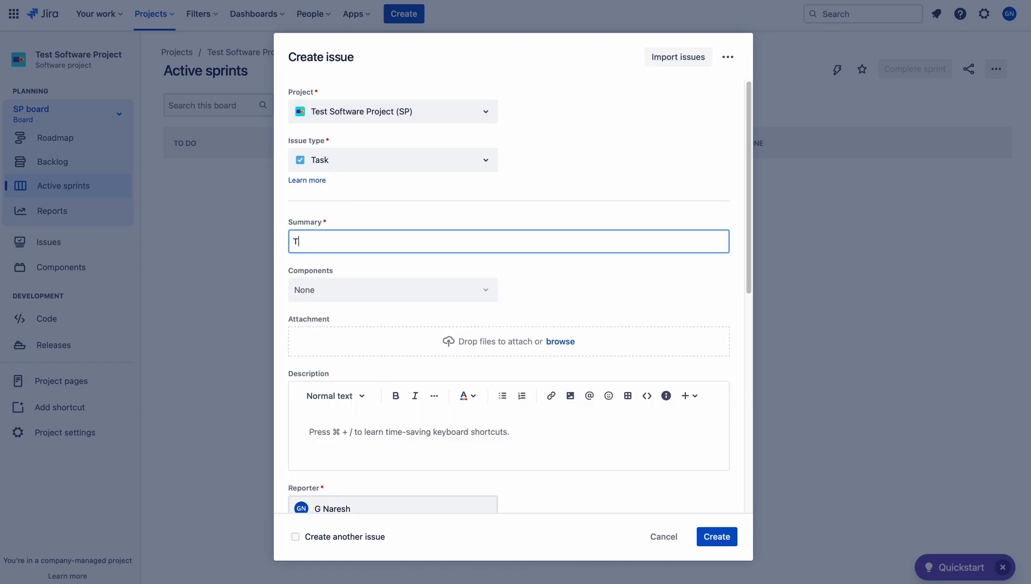
type("Task")
mouse_move(707, 572)
left_click(721, 538)
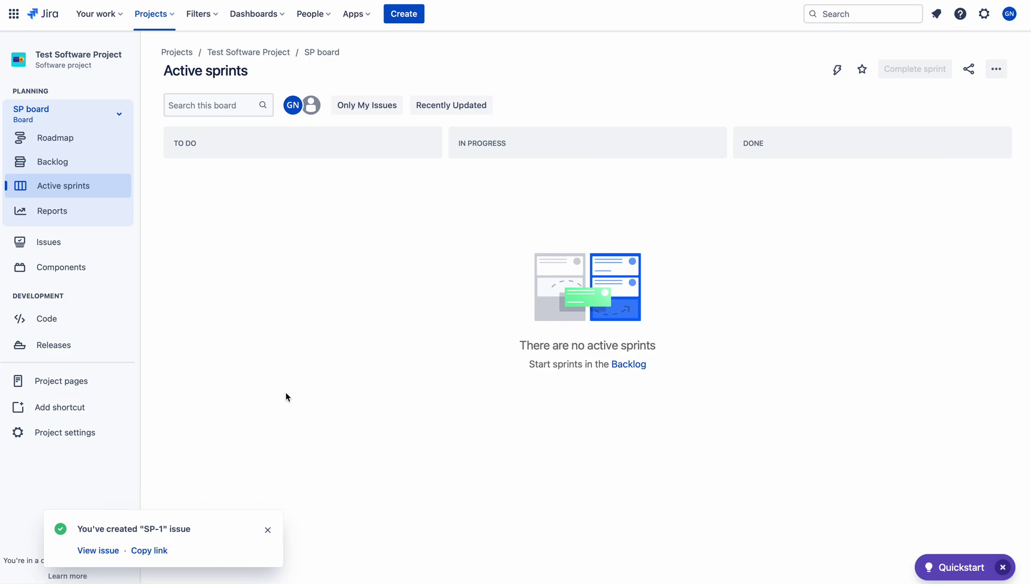
left_click(404, 14)
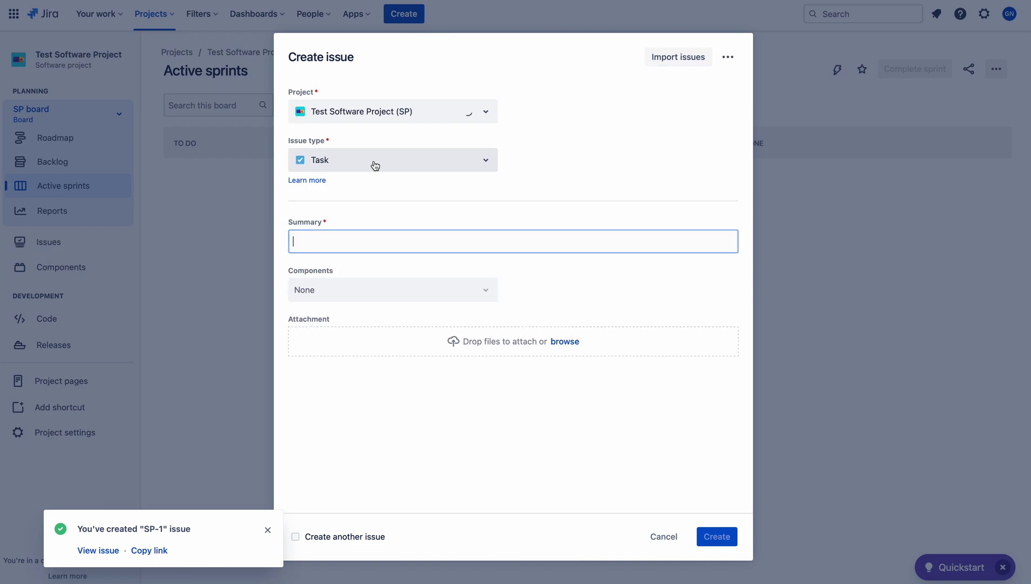
left_click(374, 163)
Step: Create a Story named 'Test Story' as SP-2 and begin another new issue
left_click(351, 192)
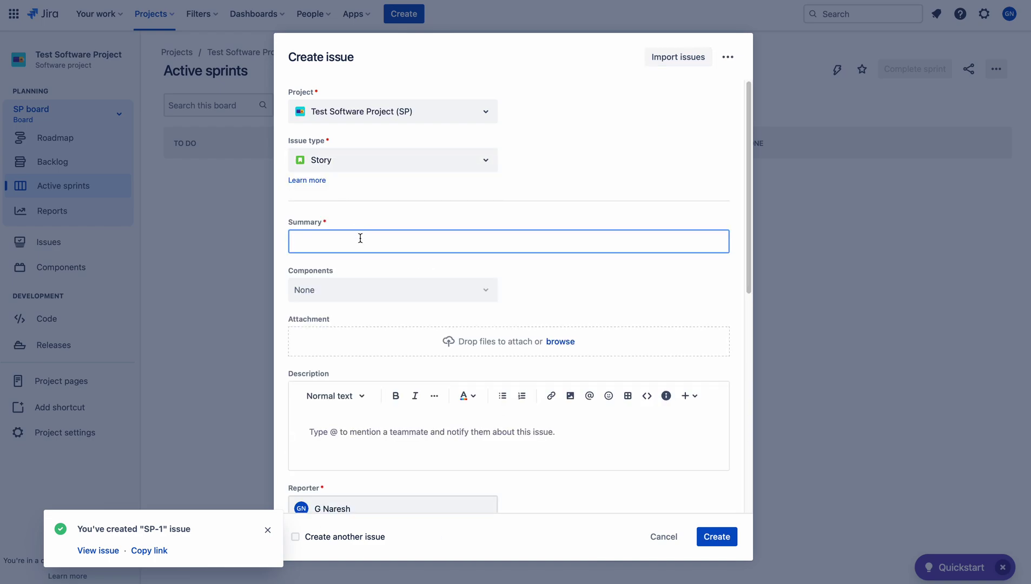
type("Test Story")
key("Return")
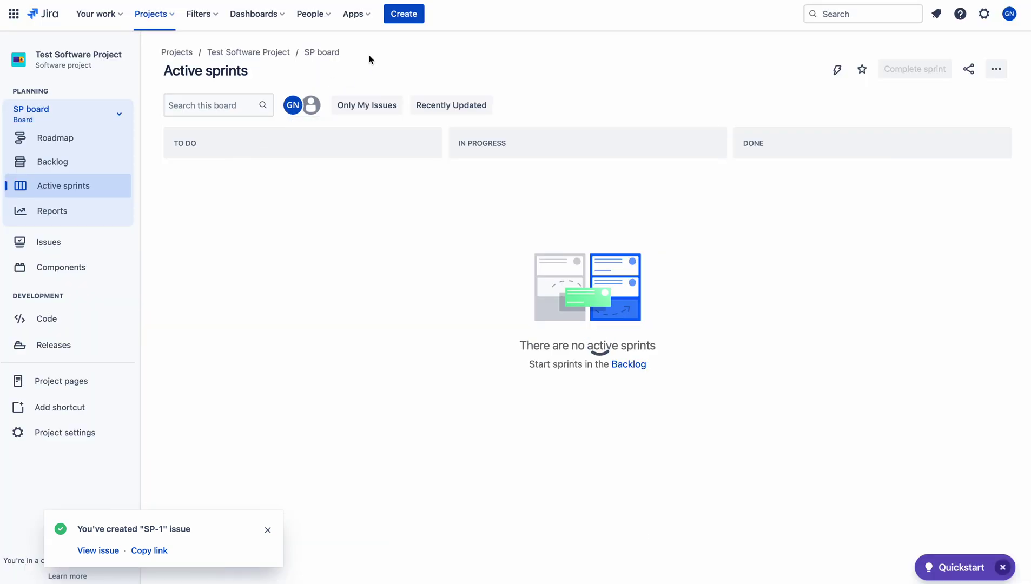
left_click(410, 17)
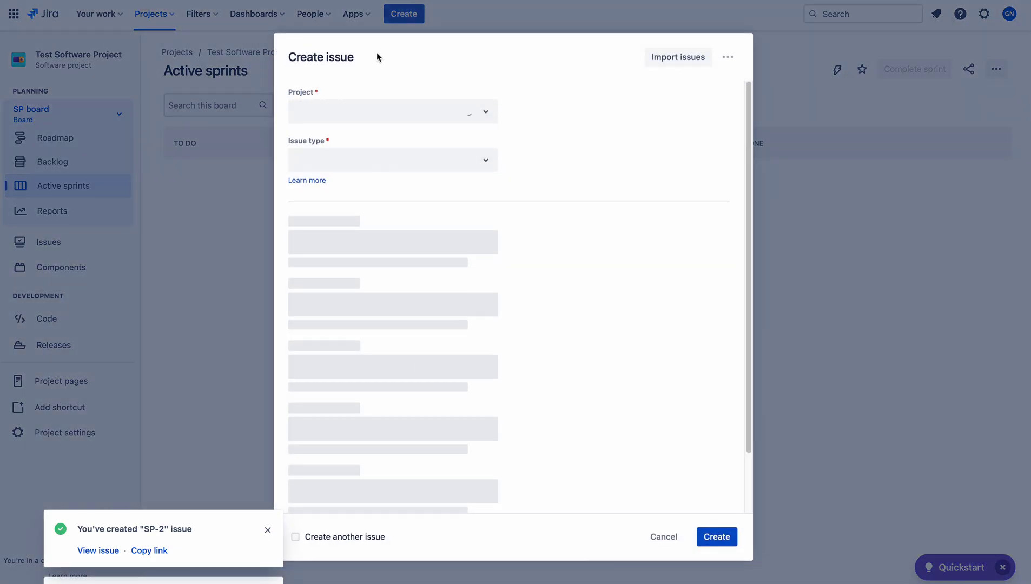
Step: Create a Bug named 'Test Bug' as SP-3, with Create another issue switched off
left_click(296, 536)
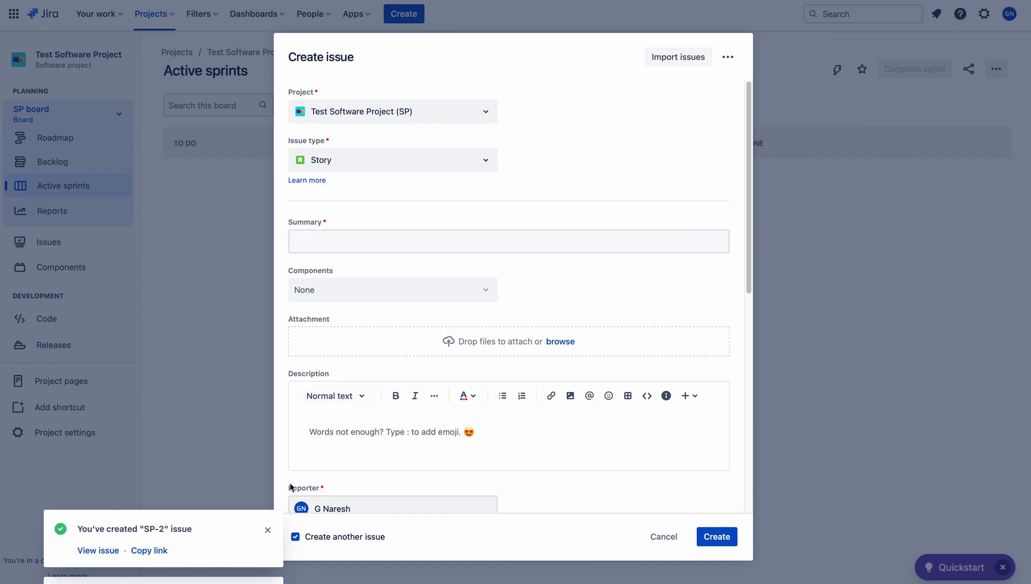
left_click(295, 537)
left_click(378, 247)
type("Test ")
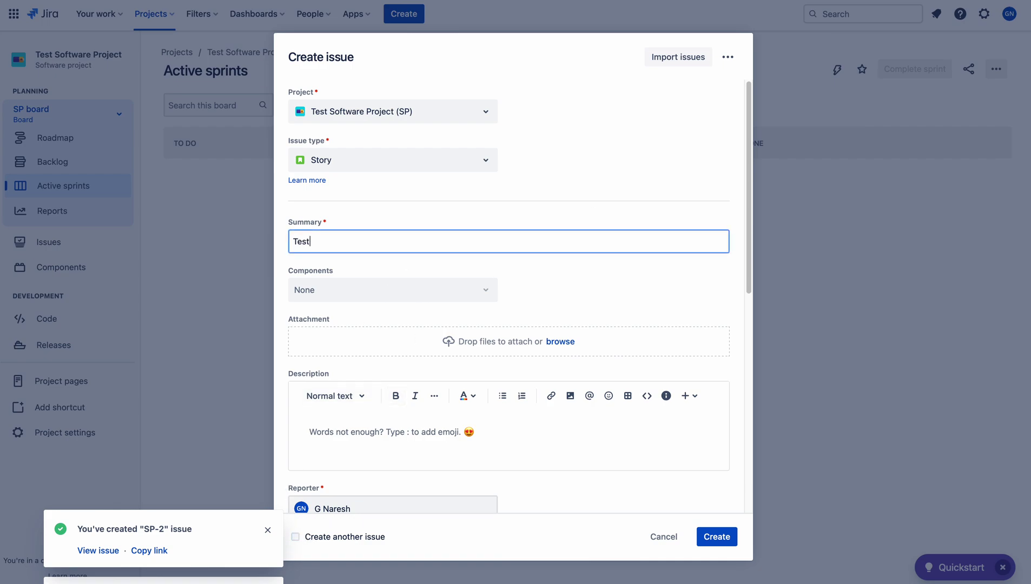
type("Bug")
left_click(384, 160)
left_click(344, 203)
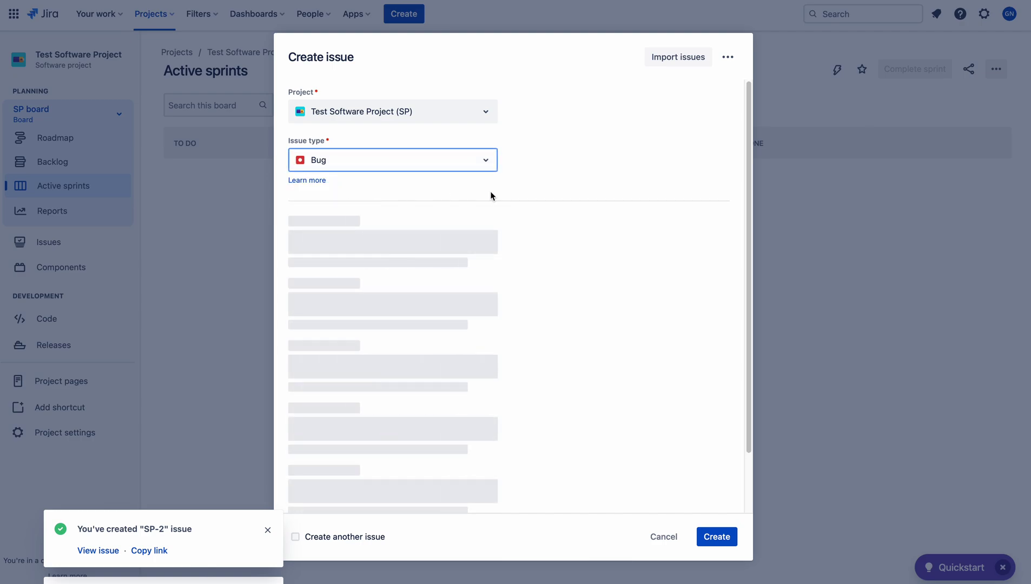
left_click(714, 537)
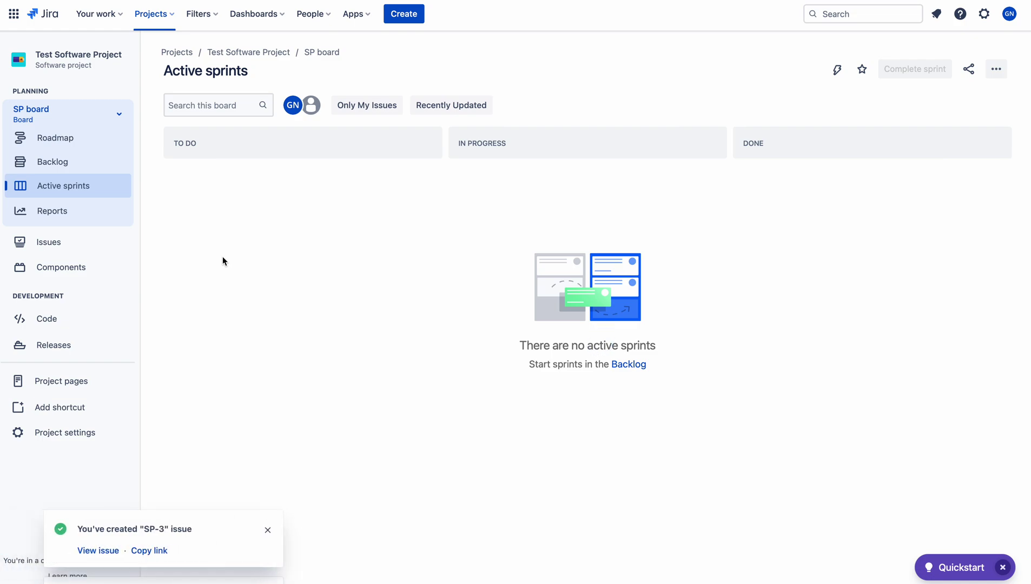
Step: On the Backlog, try dragging Test Story below Test Task and dismiss the ranking-disabled warning
left_click(56, 167)
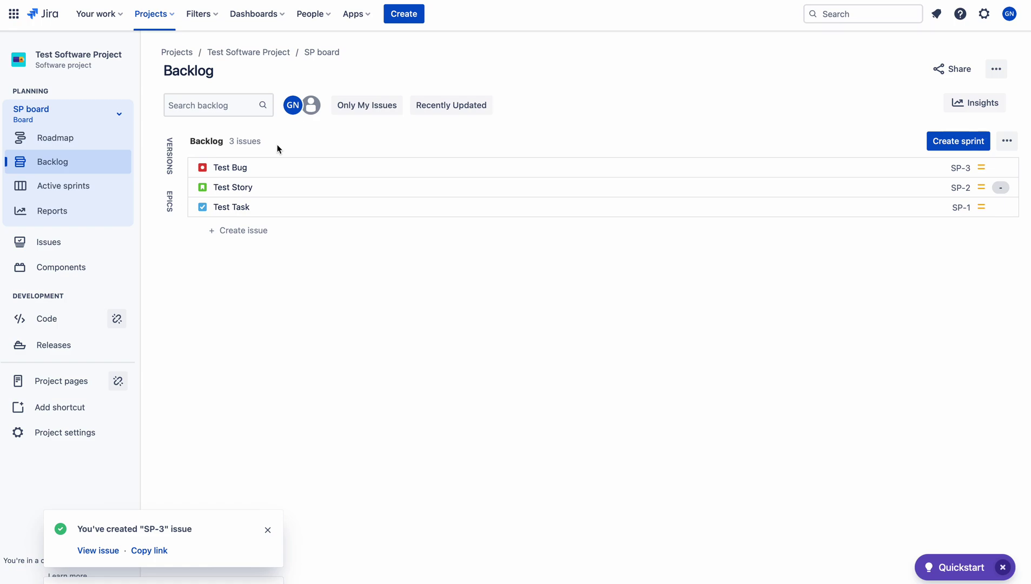
mouse_move(642, 187)
left_mouse_down()
mouse_move(643, 205)
mouse_move(638, 195)
left_mouse_up()
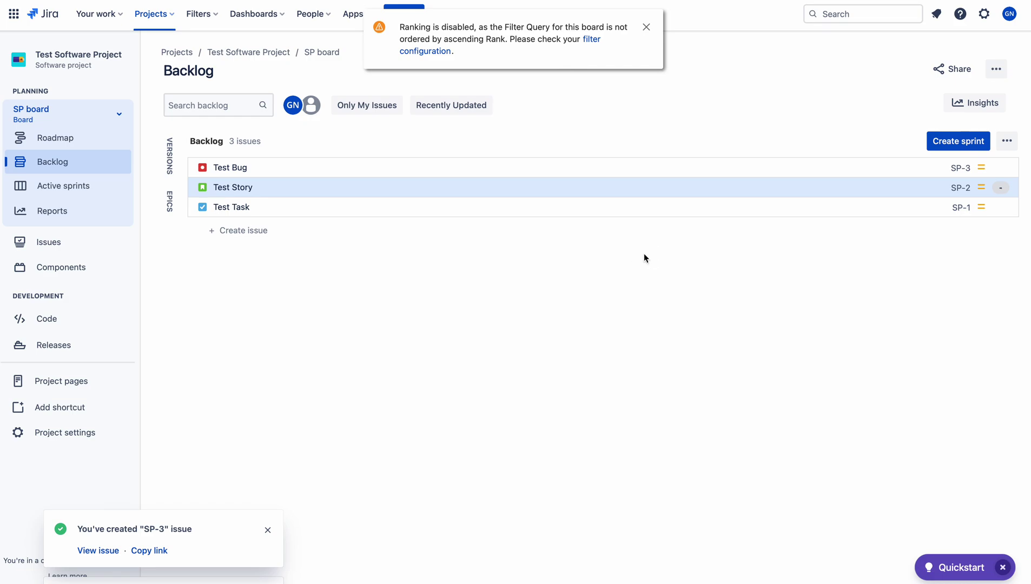
left_click(646, 27)
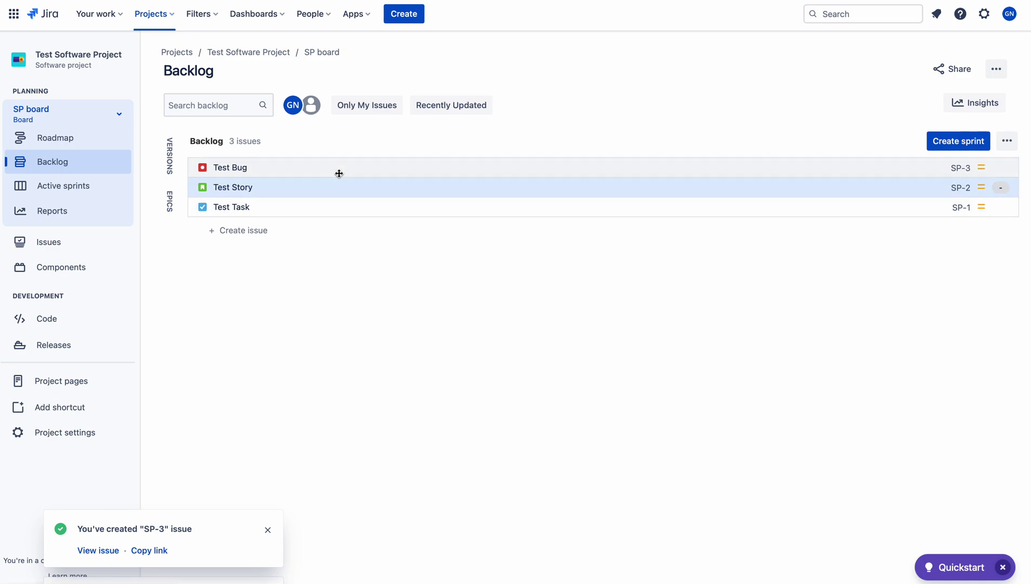
Step: Retry moving Test Bug below Test Story, noting the Rank ASC ordering, and dismiss the warning
left_click(252, 196)
left_click_drag(592, 165, 593, 187)
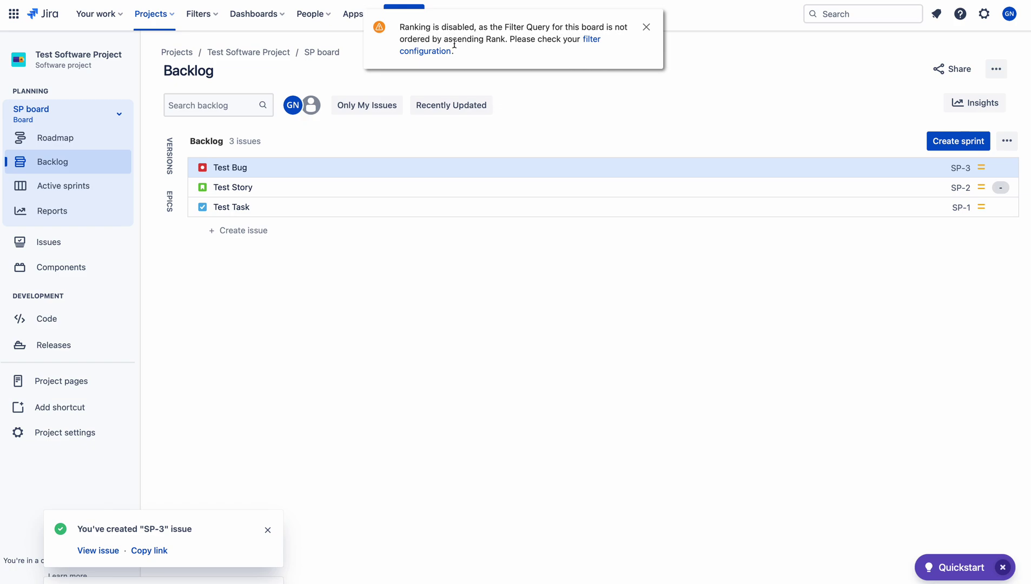
left_click_drag(508, 40, 400, 40)
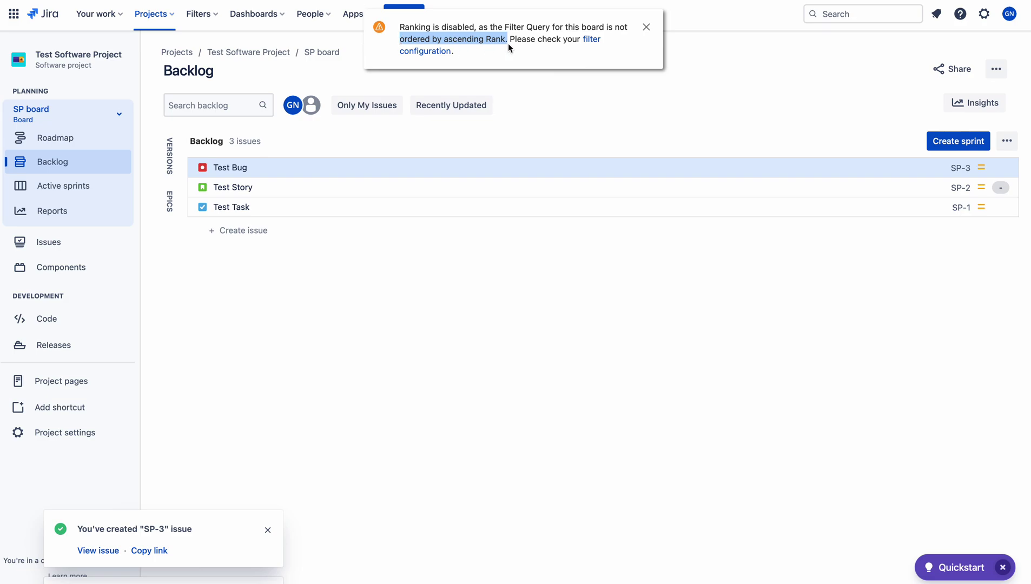
left_click(441, 169)
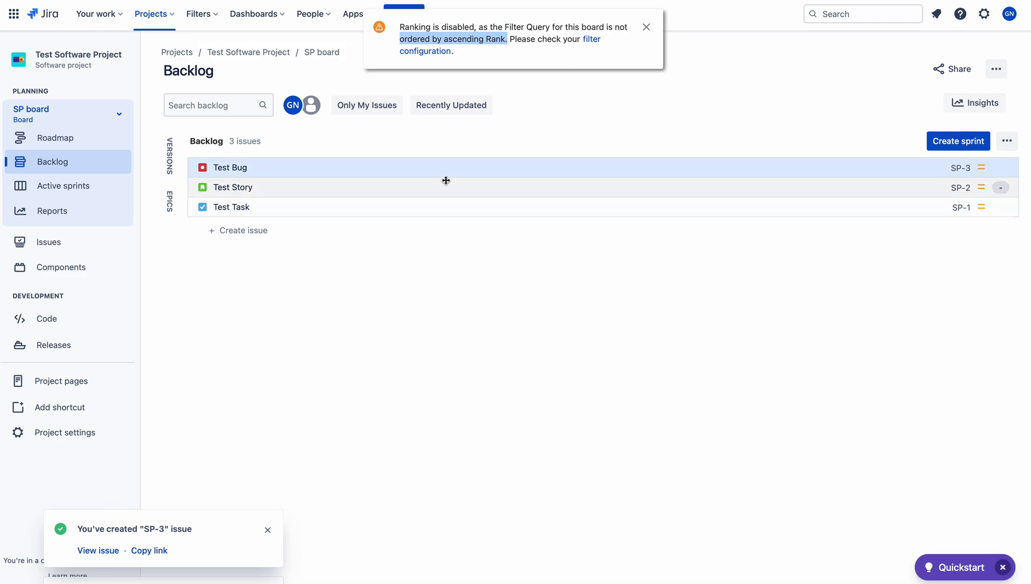
left_click_drag(447, 164, 456, 186)
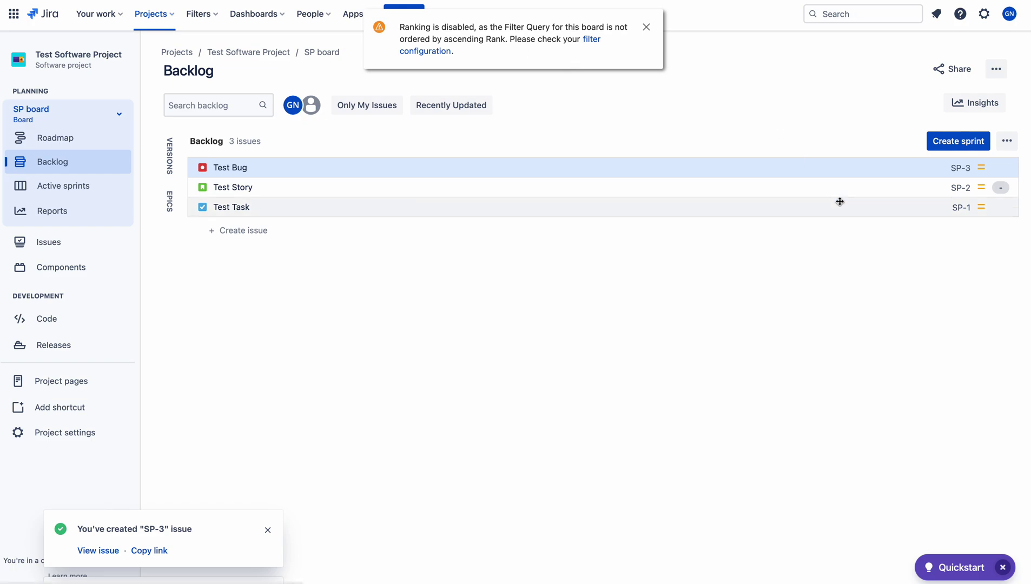
left_click(647, 28)
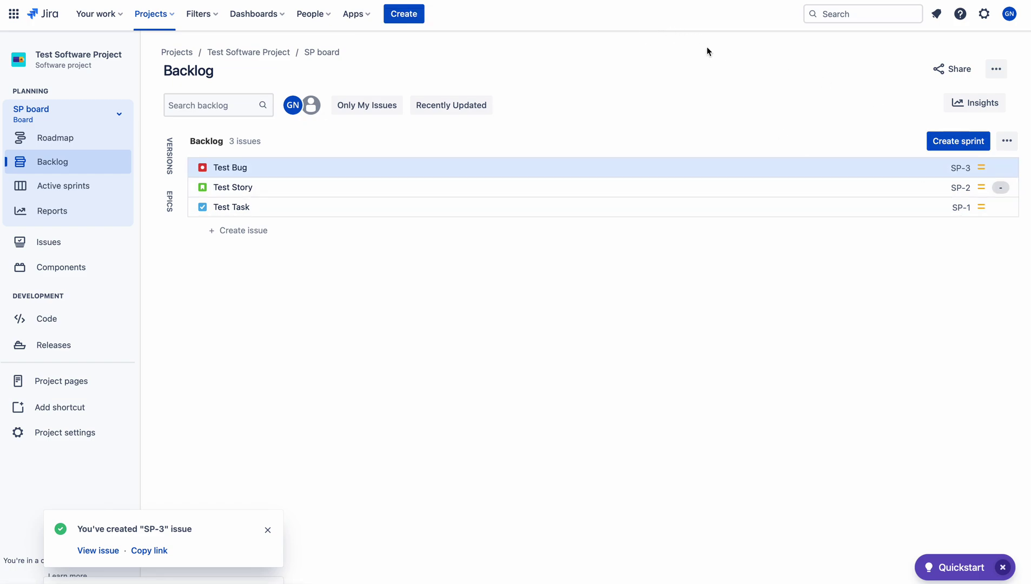
Step: Create SP Sprint 1 and move Test Bug, Test Task and Test Story into it
left_click(956, 145)
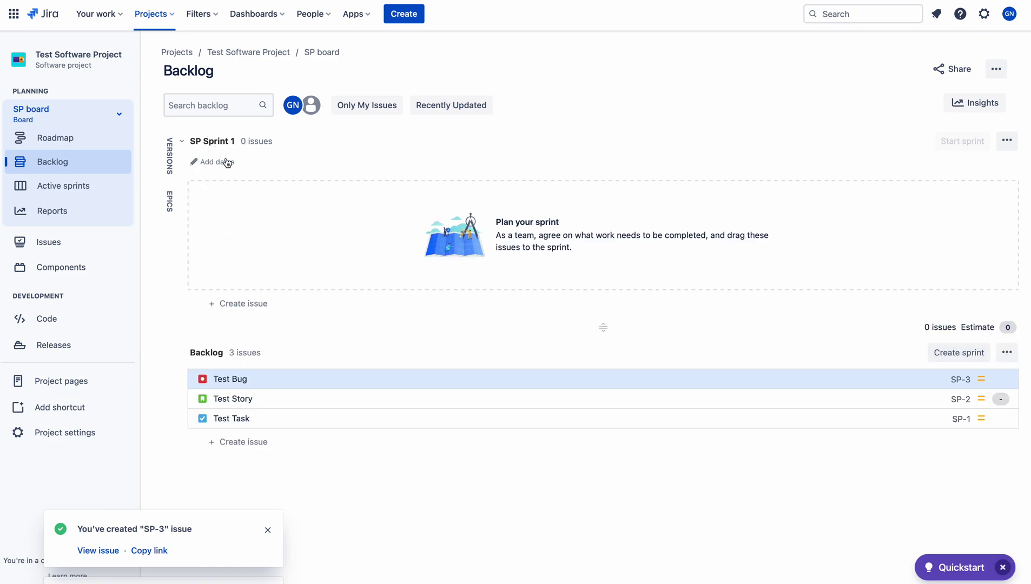
left_click_drag(230, 379, 227, 202)
left_click_drag(239, 297, 251, 210)
left_click_drag(270, 299, 266, 199)
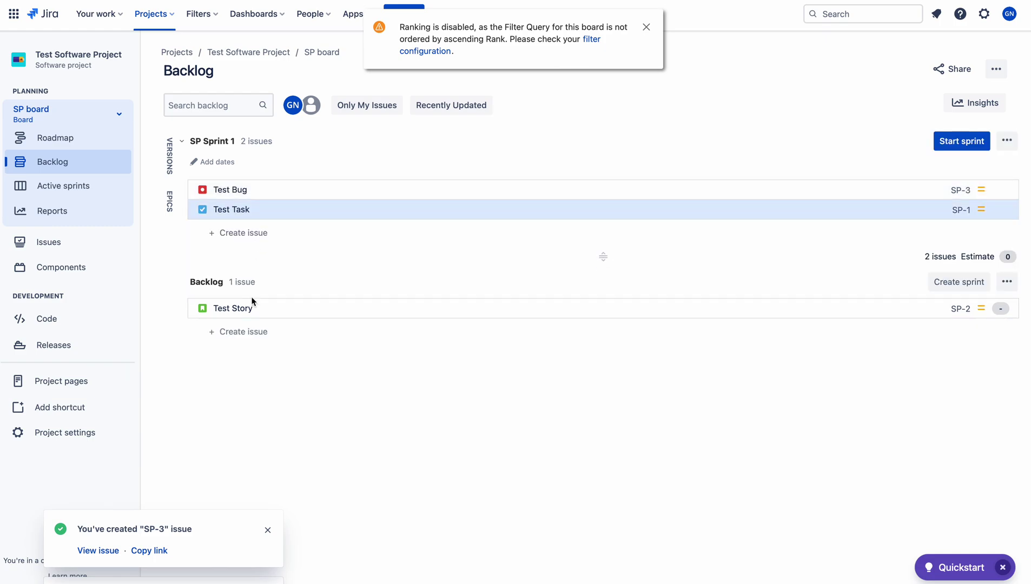
left_click_drag(251, 304, 254, 228)
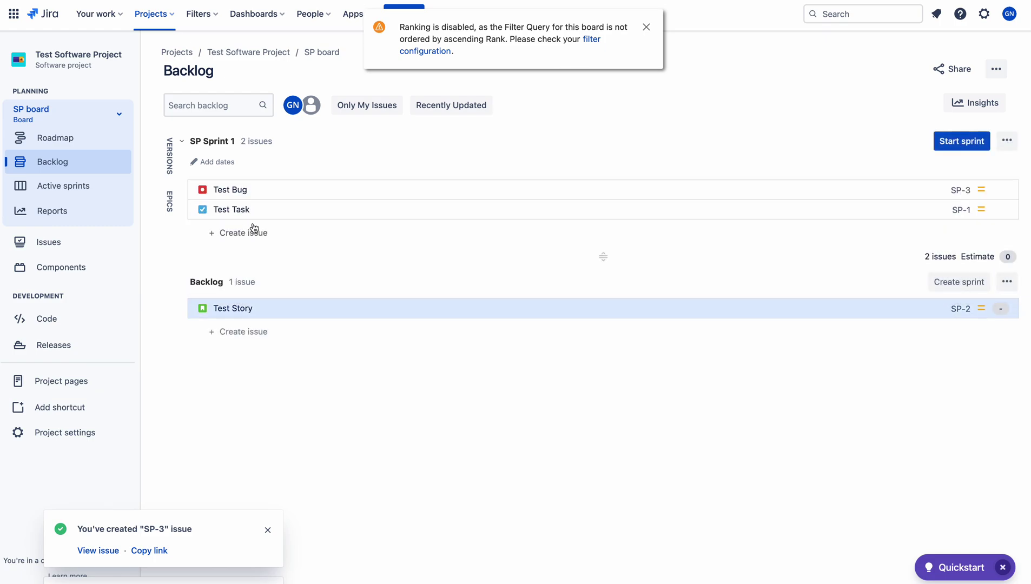
left_click_drag(244, 306, 254, 187)
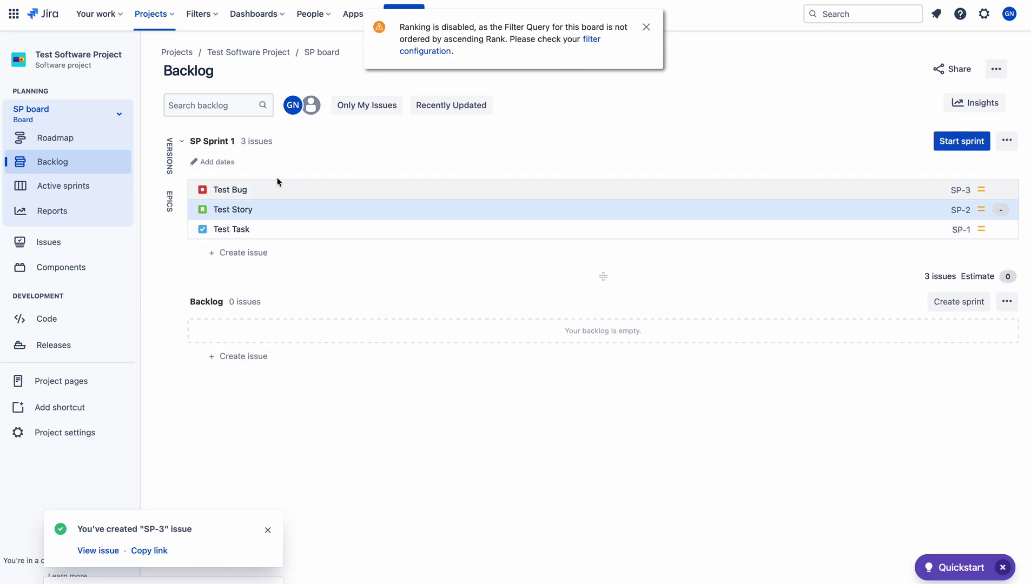
Step: Try reordering the issues within SP Sprint 1, dismiss the ranking warning, and open sprint start settings
left_click(298, 209)
left_click_drag(279, 189, 284, 234)
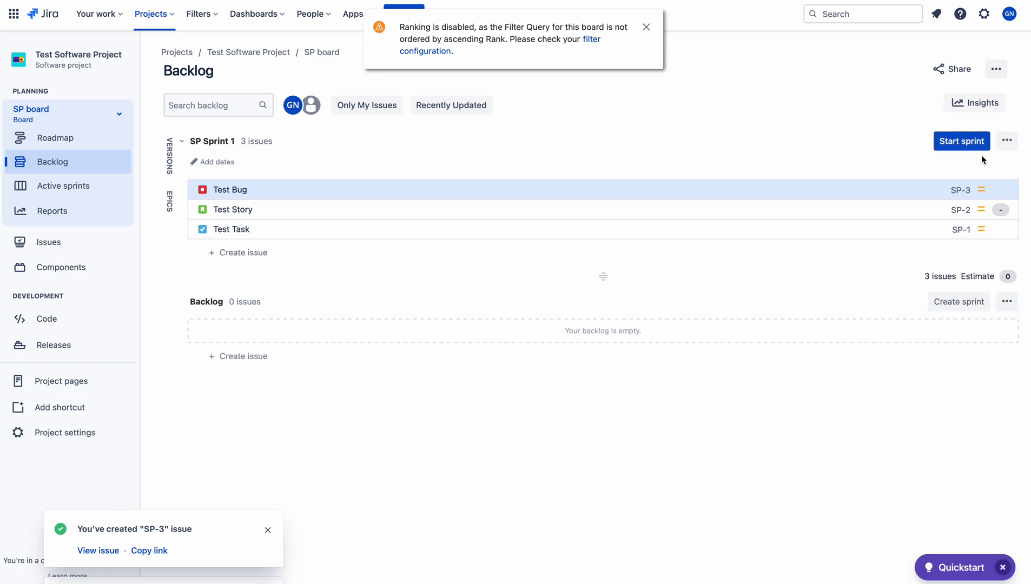
left_click(751, 197)
left_click_drag(555, 208, 567, 235)
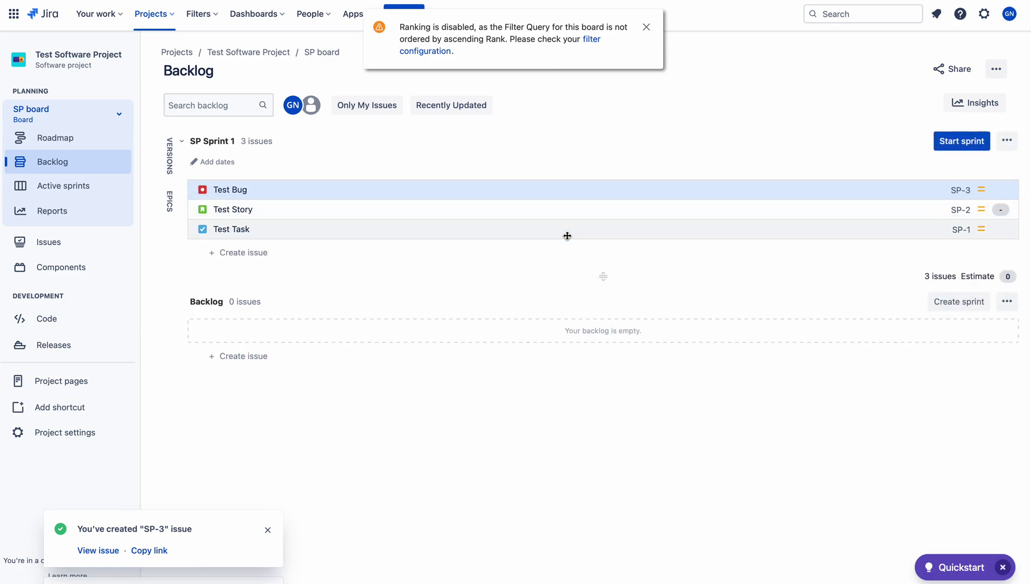
left_click_drag(585, 191, 403, 15)
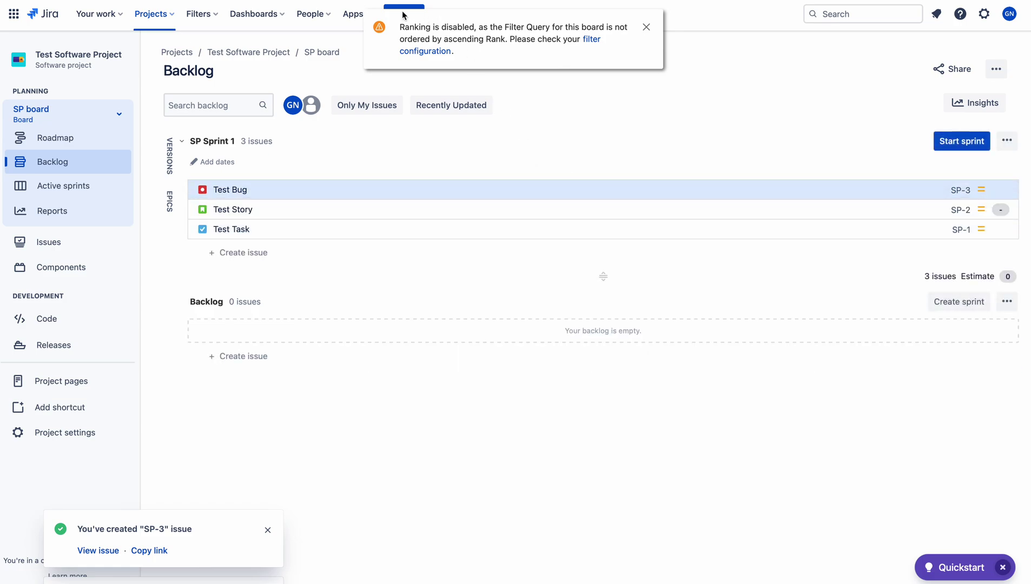
left_click(647, 28)
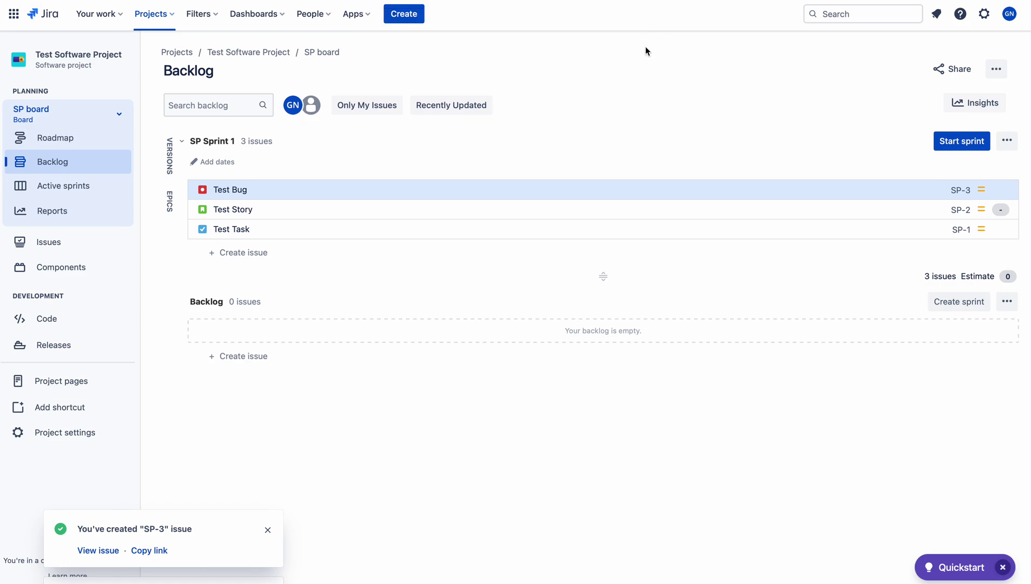
left_click(962, 142)
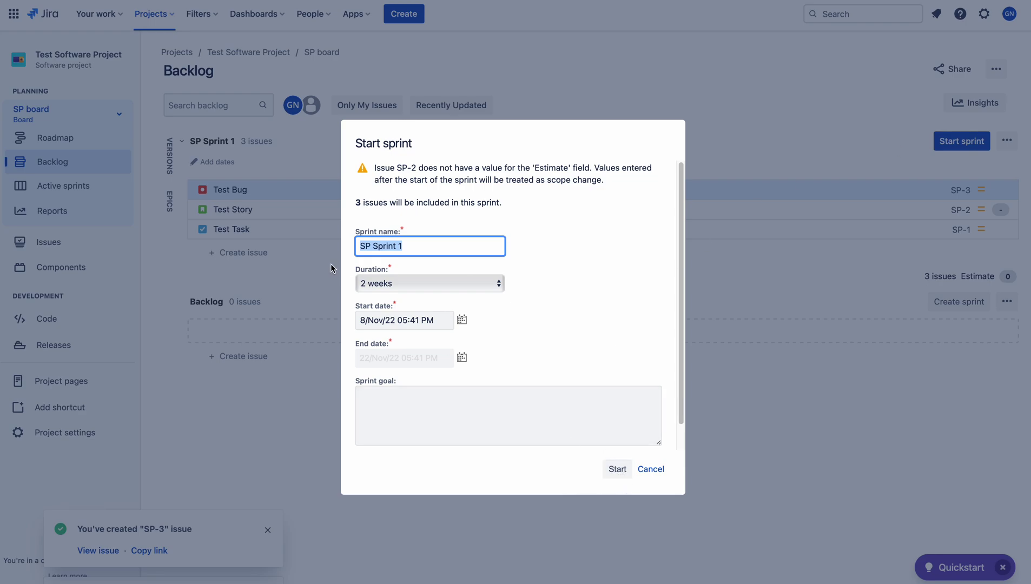
Step: Start SP Sprint 1 with its default name and 2-week duration
left_click(618, 470)
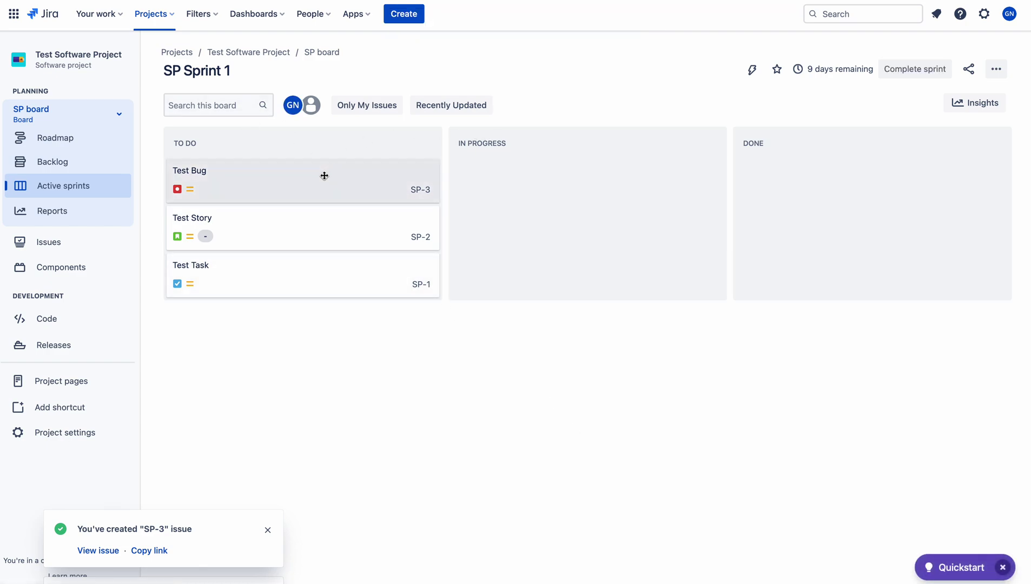
Step: Try reordering Test Bug and Test Story within To Do, opening and closing their issue details
left_click_drag(323, 177, 317, 235)
left_click_drag(320, 276, 370, 173)
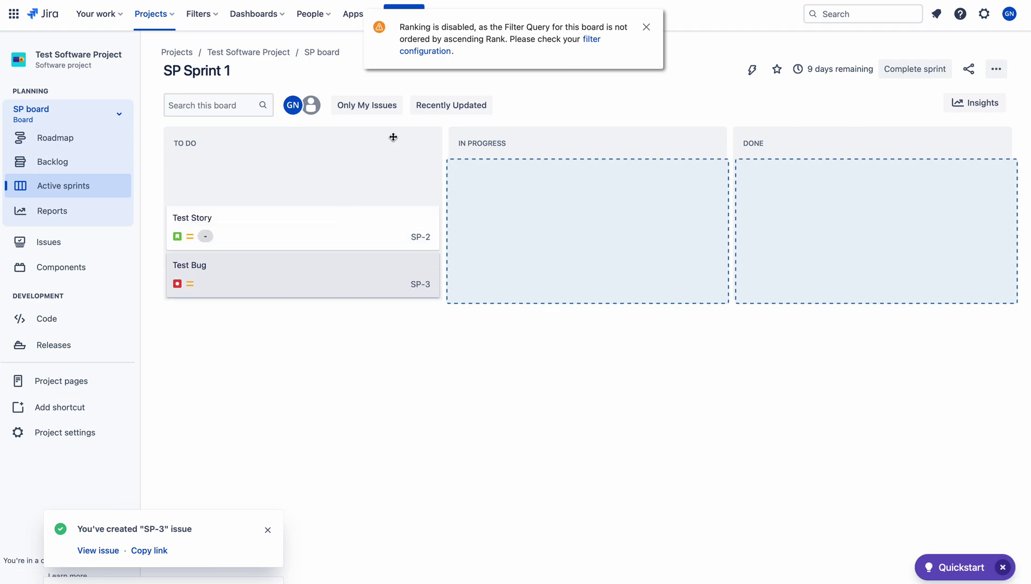
left_click(371, 173)
left_click(871, 56)
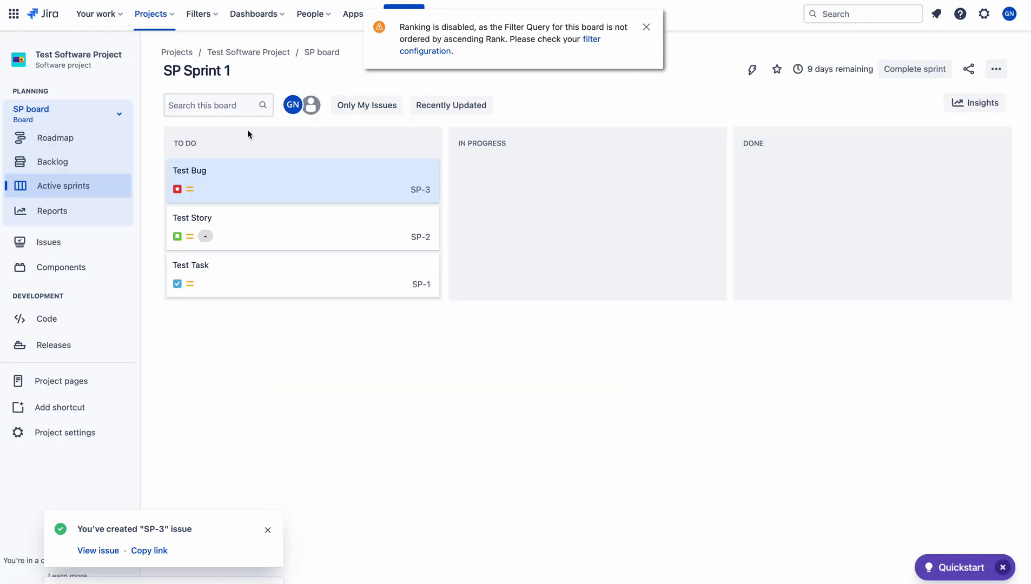
left_click_drag(224, 178, 226, 274)
left_click(226, 274)
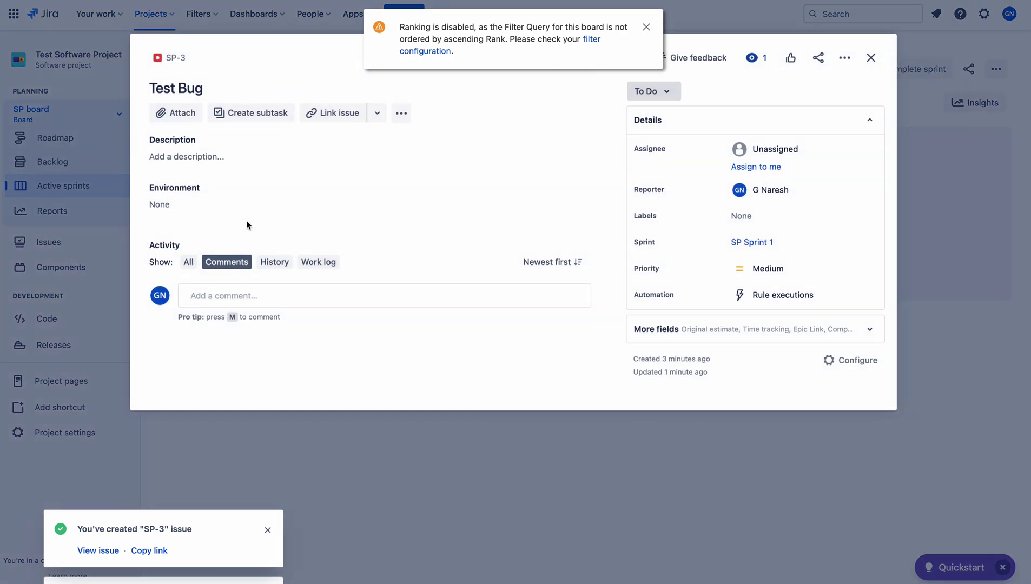
left_click(871, 57)
left_click_drag(276, 233, 278, 164)
left_click(278, 164)
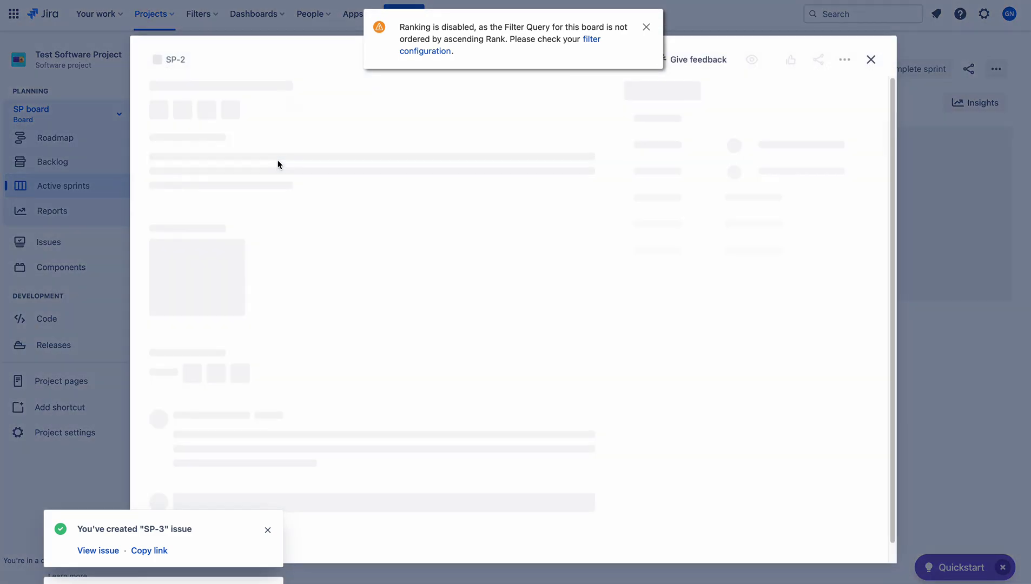
left_click(872, 59)
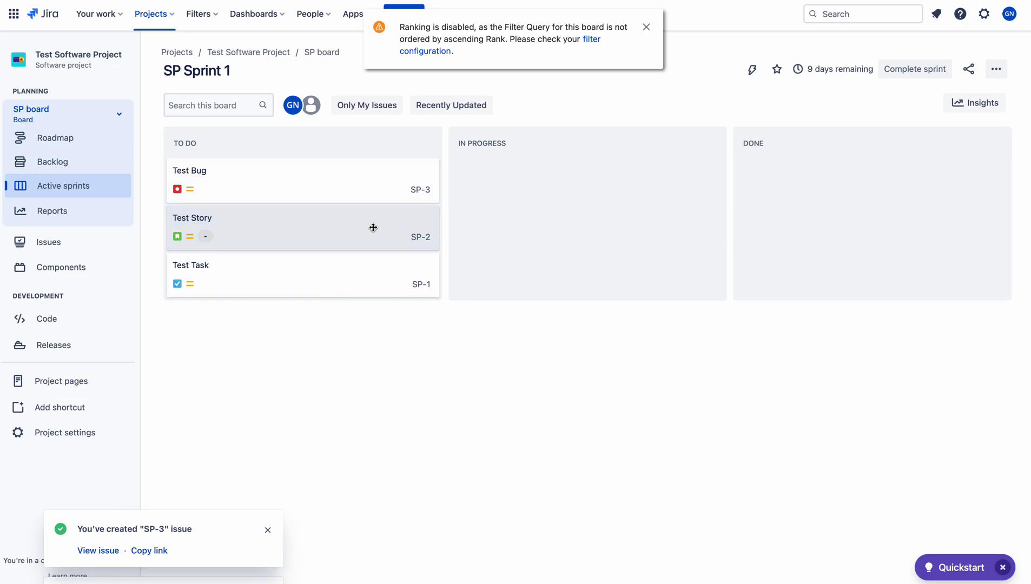
Step: Move Test Bug, Test Task and Test Story from To Do into In Progress
left_click_drag(302, 182, 596, 190)
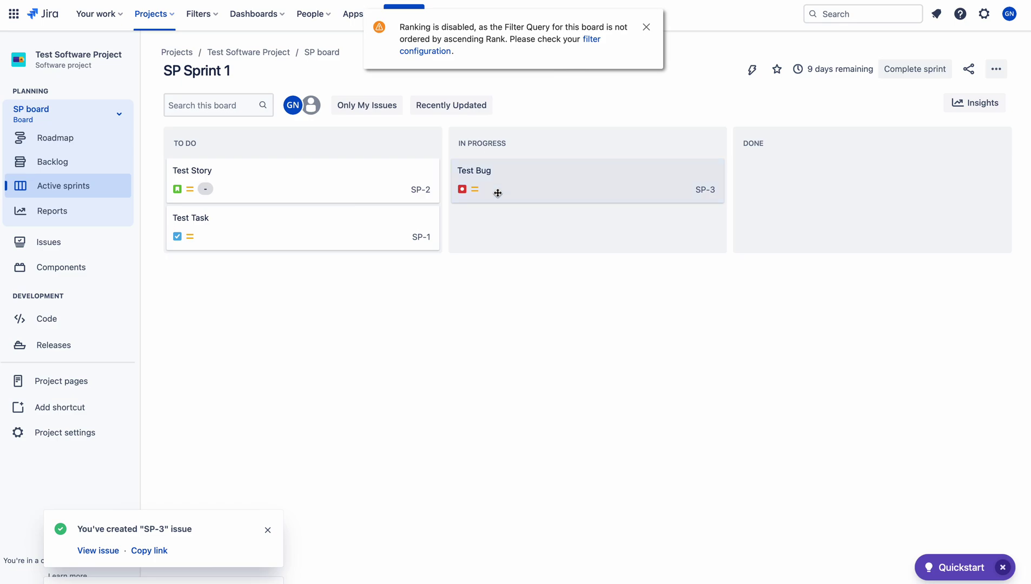
left_click_drag(311, 226, 588, 224)
left_click_drag(292, 189, 583, 170)
left_click_drag(301, 182, 568, 164)
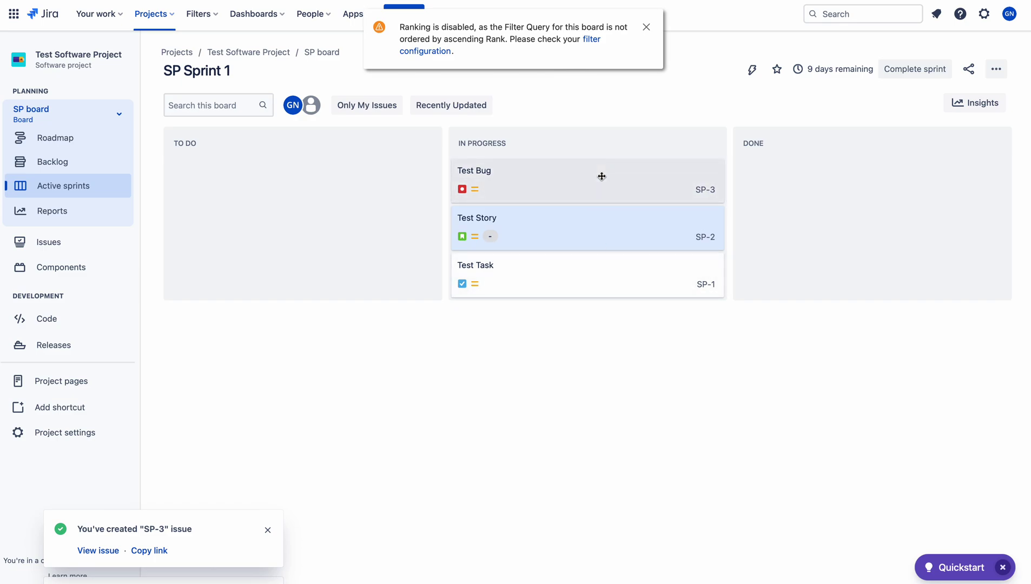
left_click_drag(673, 286, 600, 267)
left_click(601, 267)
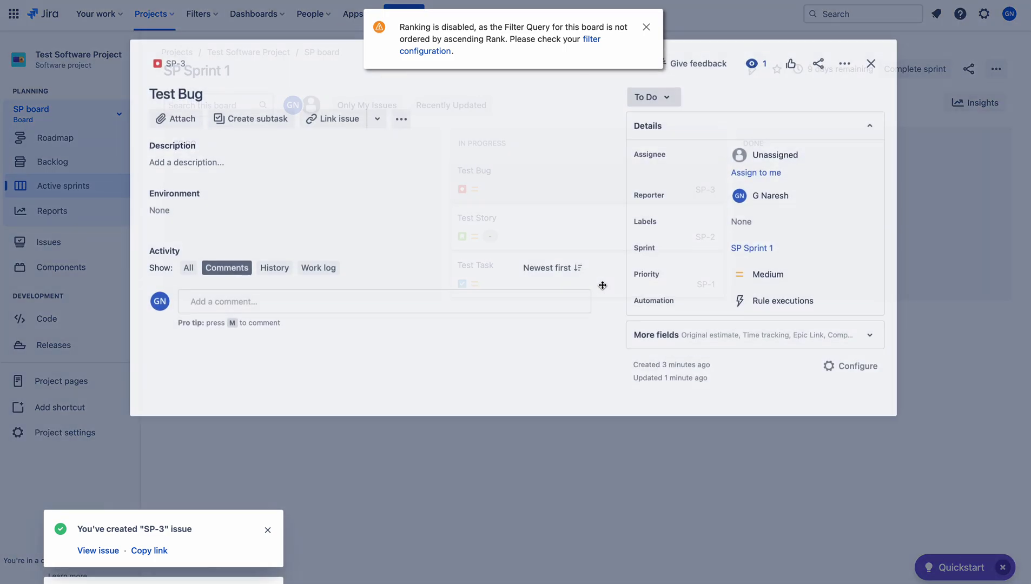
left_click(871, 57)
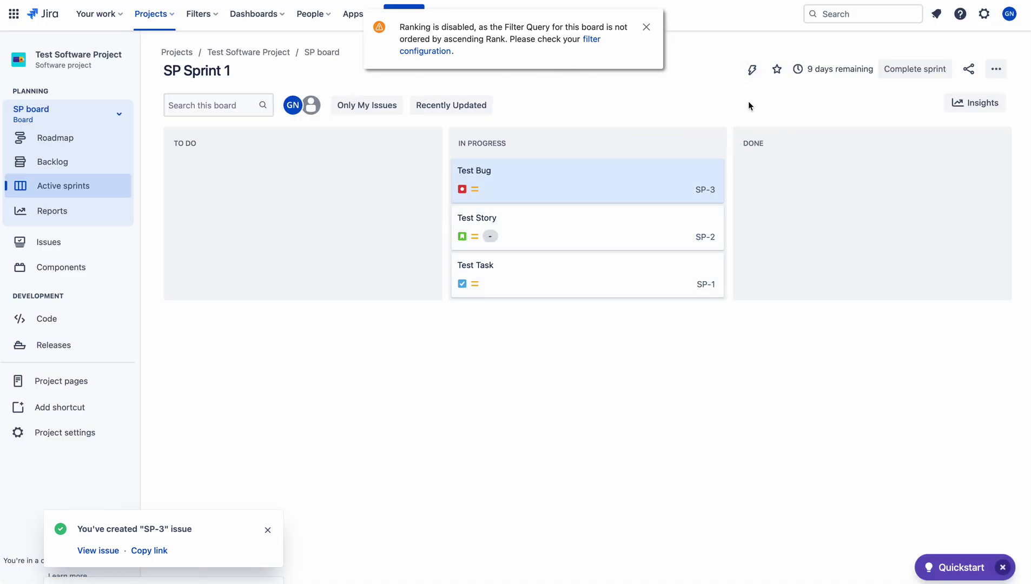
left_click(998, 69)
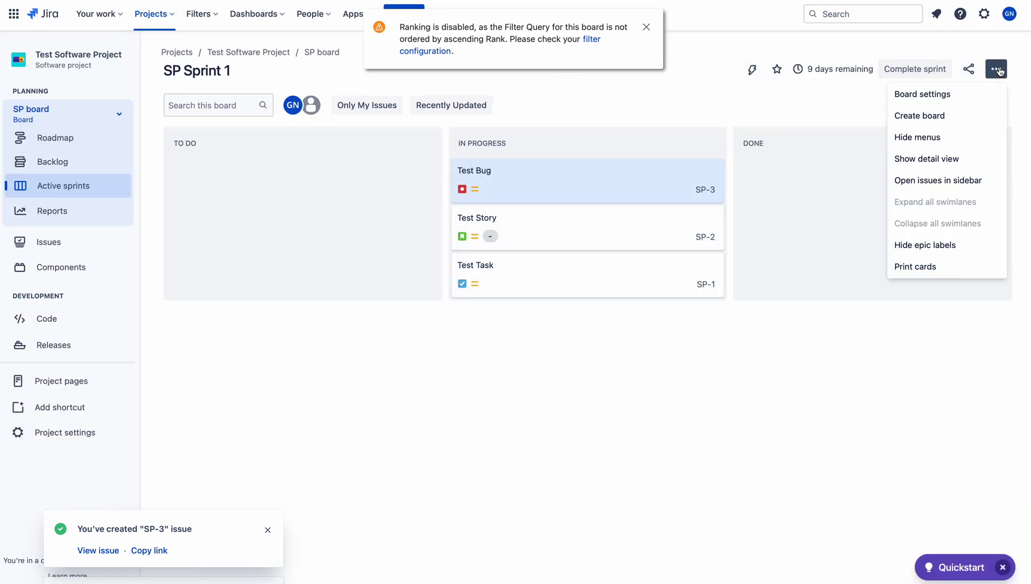
Step: Open the SP board settings and view its filter query 'project = SP'
left_click(923, 99)
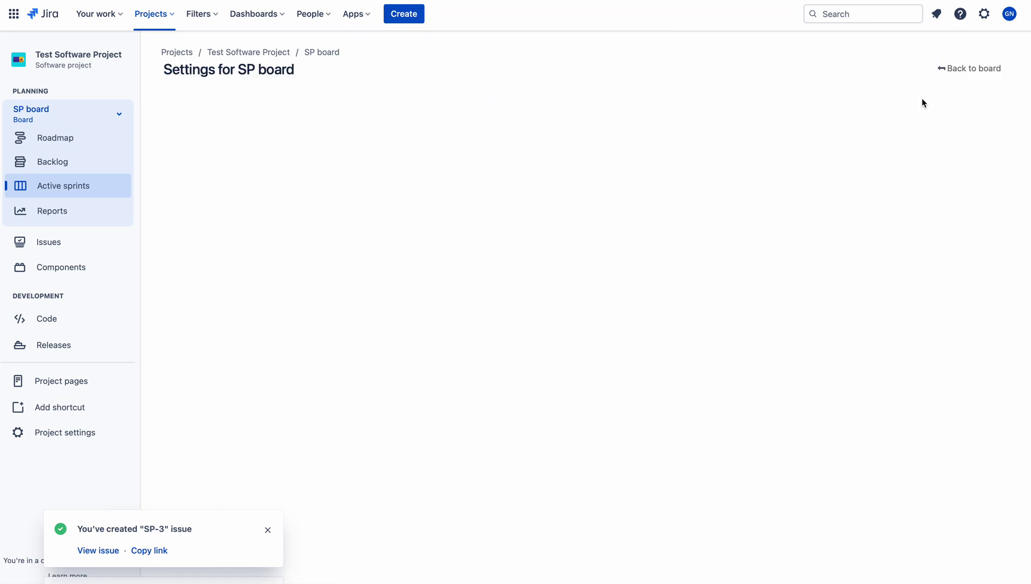
left_click_drag(1028, 148, 1027, 185)
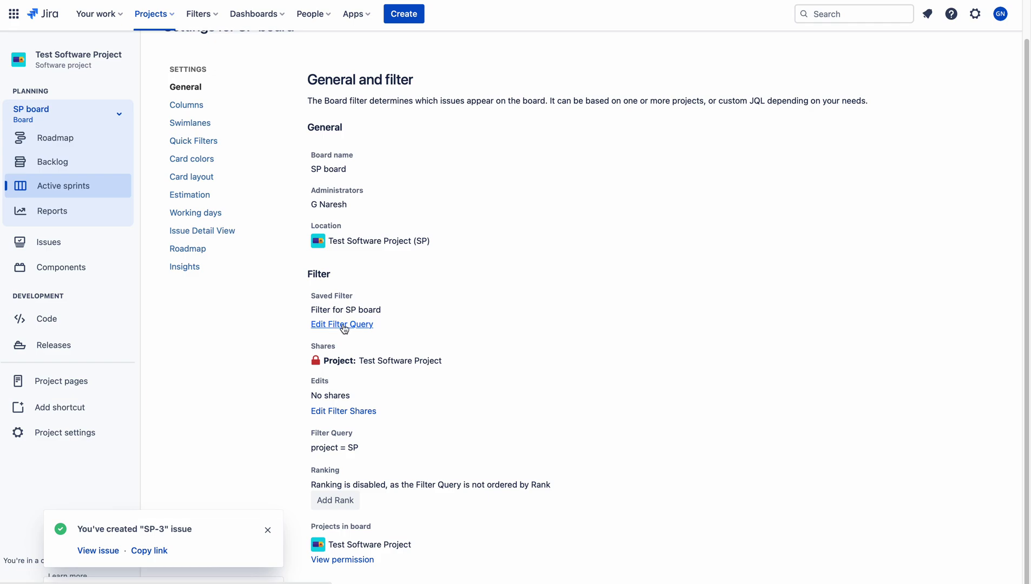
triple_click(354, 126)
left_click(356, 137)
left_click(348, 324)
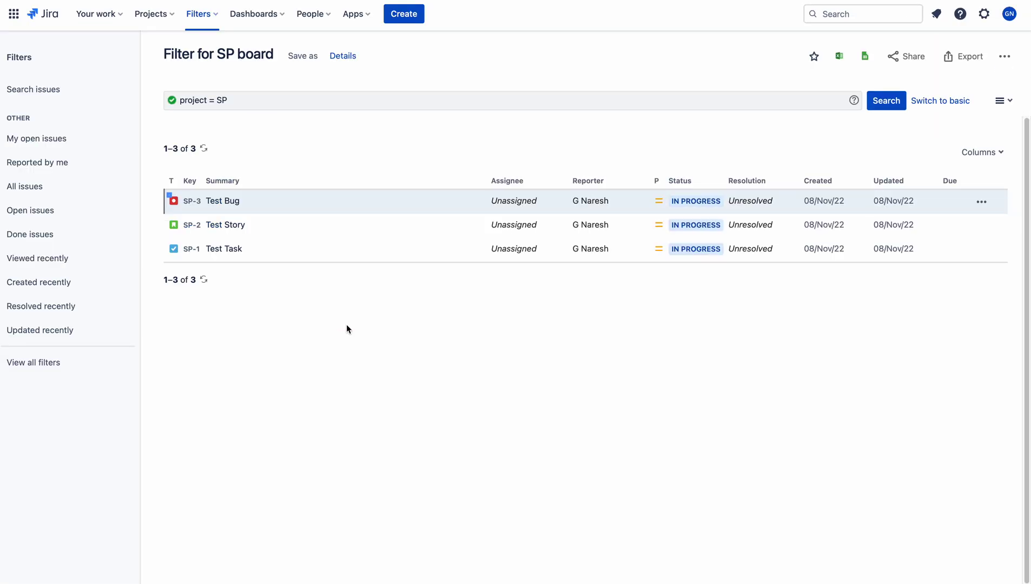
Step: Change the board filter JQL to 'project = SP ORDER BY Rank DESC', run it and save
left_click(301, 100)
type("ORDER BY Rank ASC")
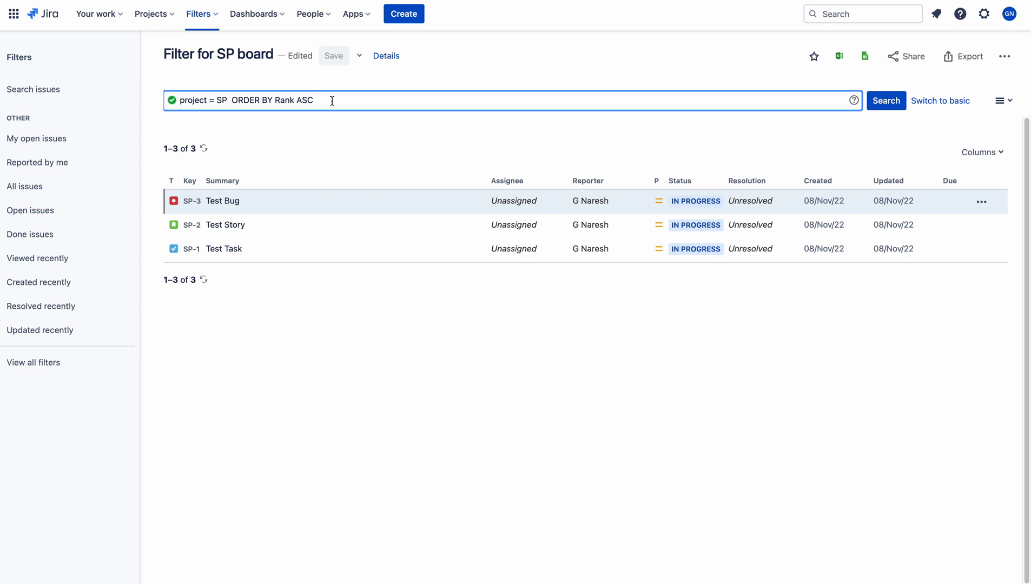
key("BackSpace")
key("BackSpace")
key("BackSpace")
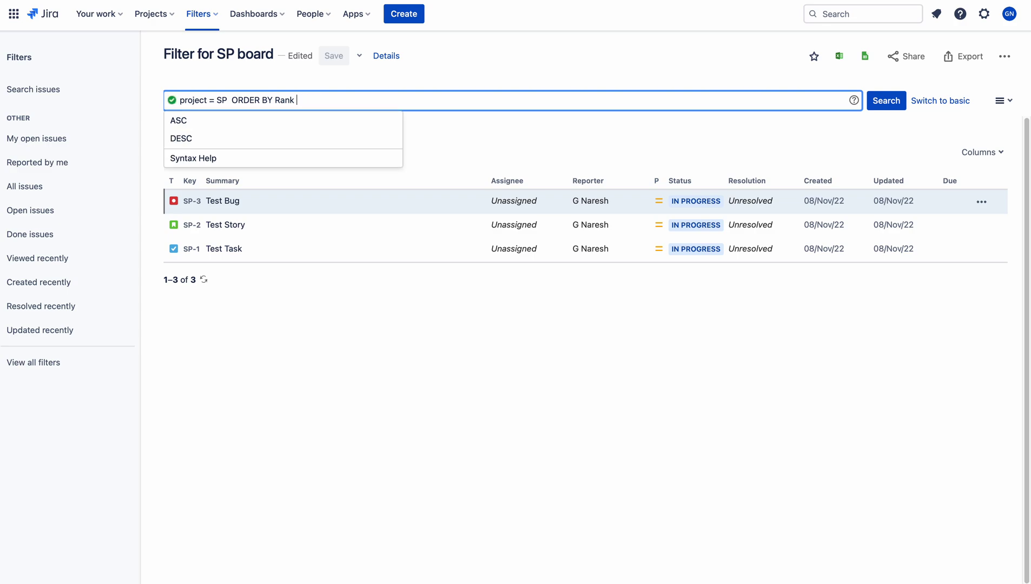
left_click(292, 140)
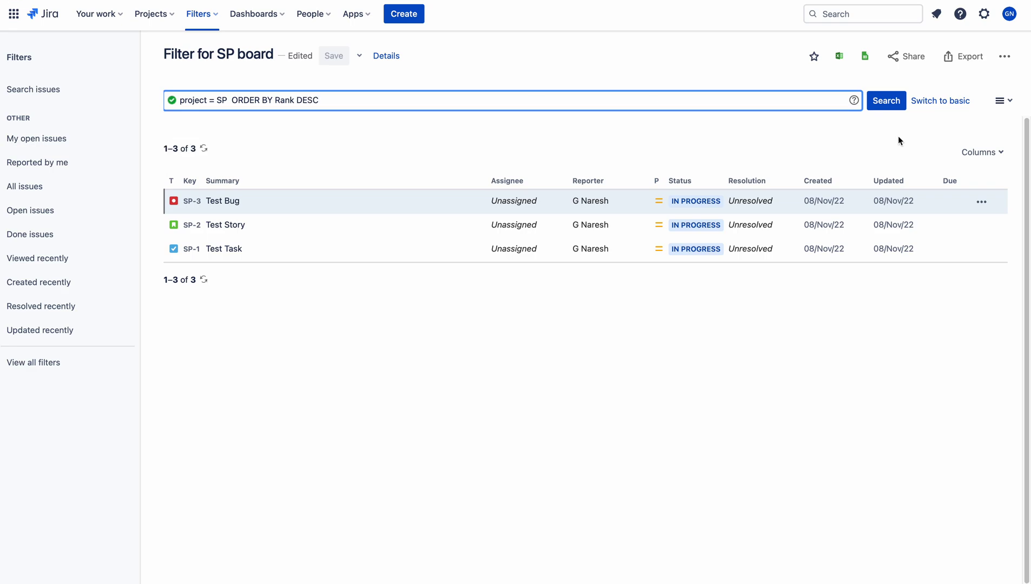
left_click(889, 102)
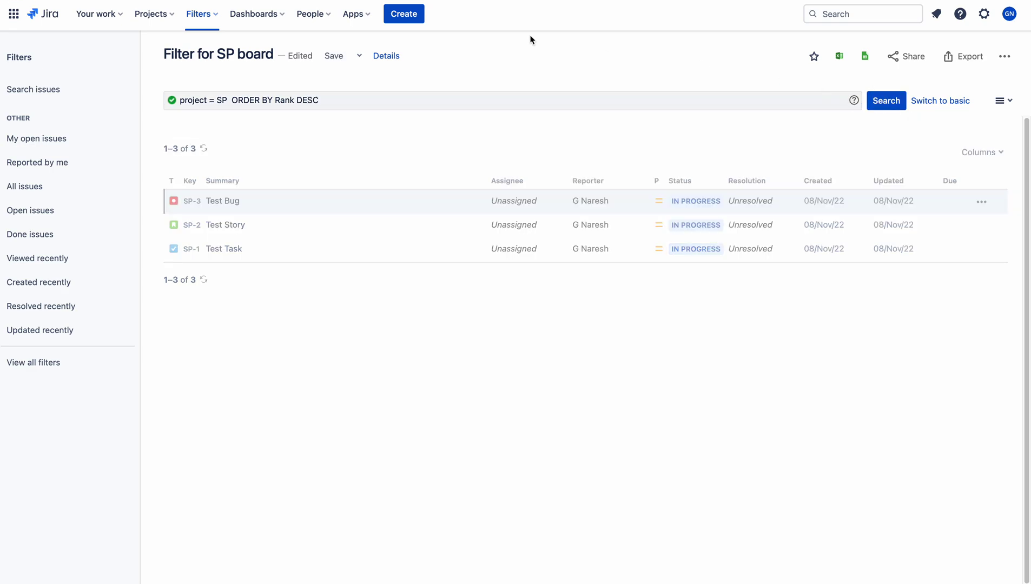
left_click(334, 56)
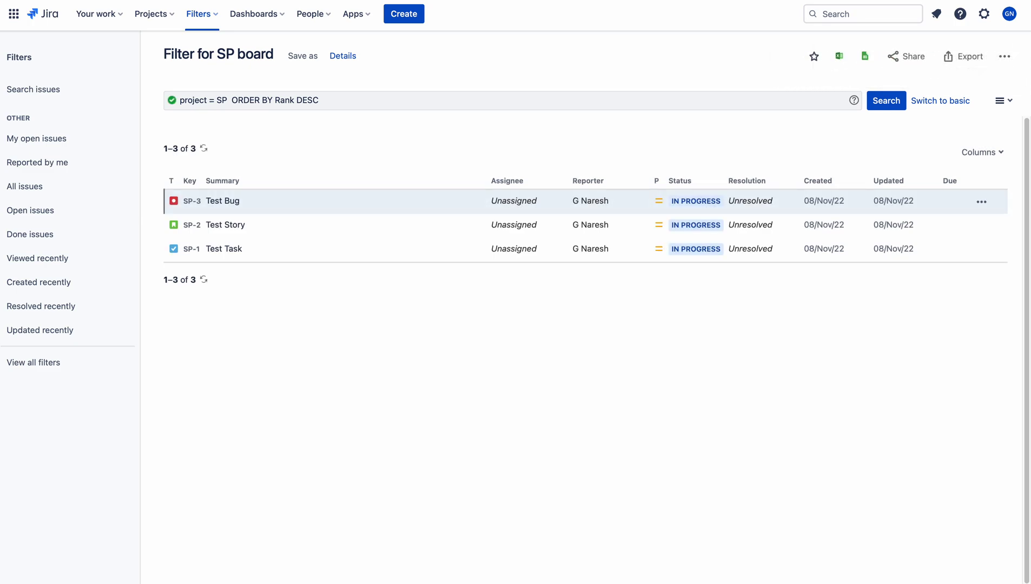
Step: Return to the sprint board and try reordering Test Bug and Test Task within In Progress
key("alt+Left")
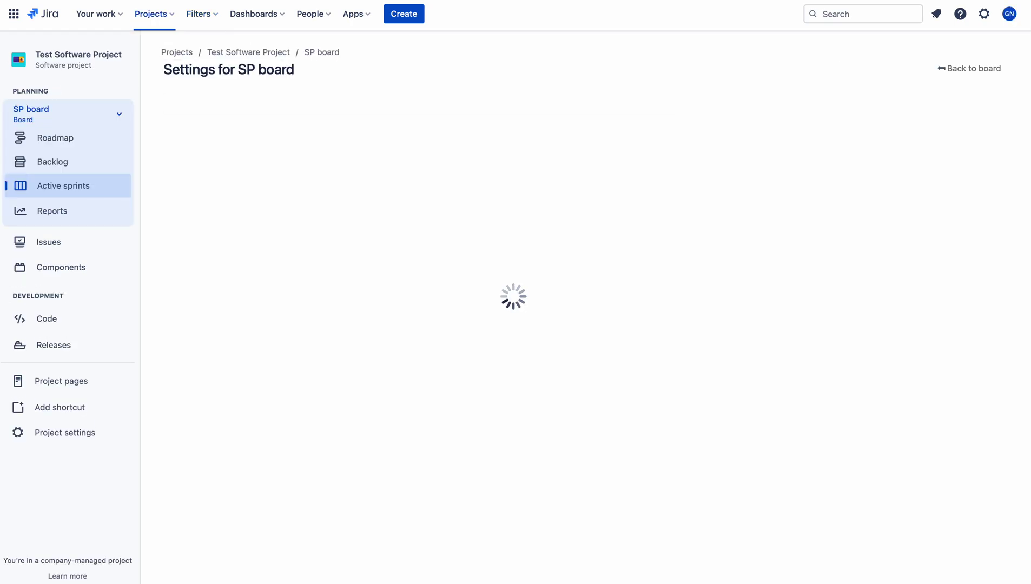
key("alt+Left")
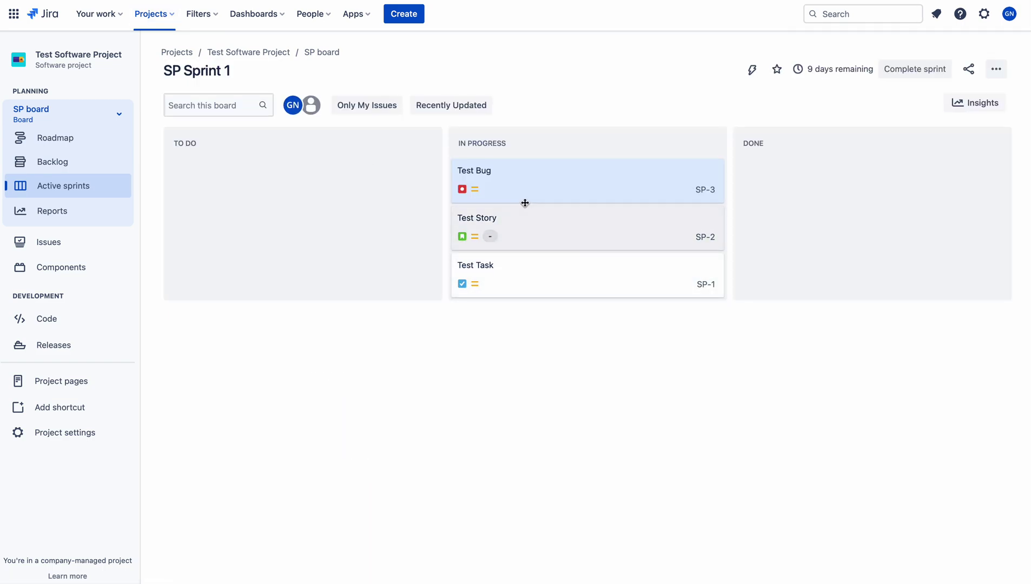
left_click_drag(536, 178, 536, 230)
mouse_move(536, 271)
left_mouse_down()
mouse_move(540, 198)
mouse_move(547, 288)
left_mouse_up()
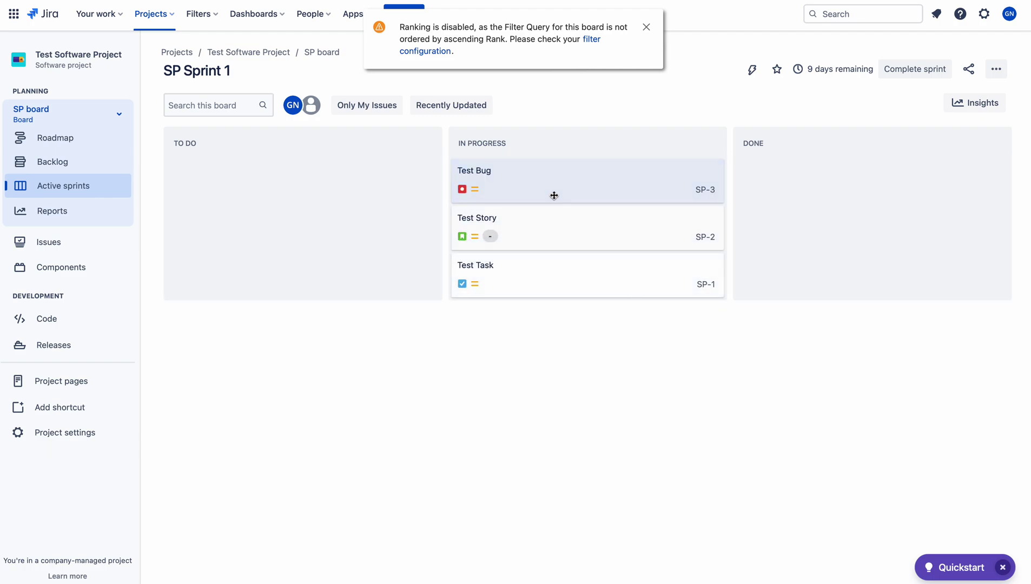
left_click_drag(550, 173, 551, 253)
mouse_move(562, 288)
left_mouse_down()
mouse_move(560, 176)
mouse_move(580, 253)
mouse_move(573, 275)
left_mouse_up()
left_click(559, 176)
left_click(870, 57)
Step: Try moving Test Bug and Test Story within In Progress, then reopen the SP board settings
left_click_drag(600, 184, 596, 290)
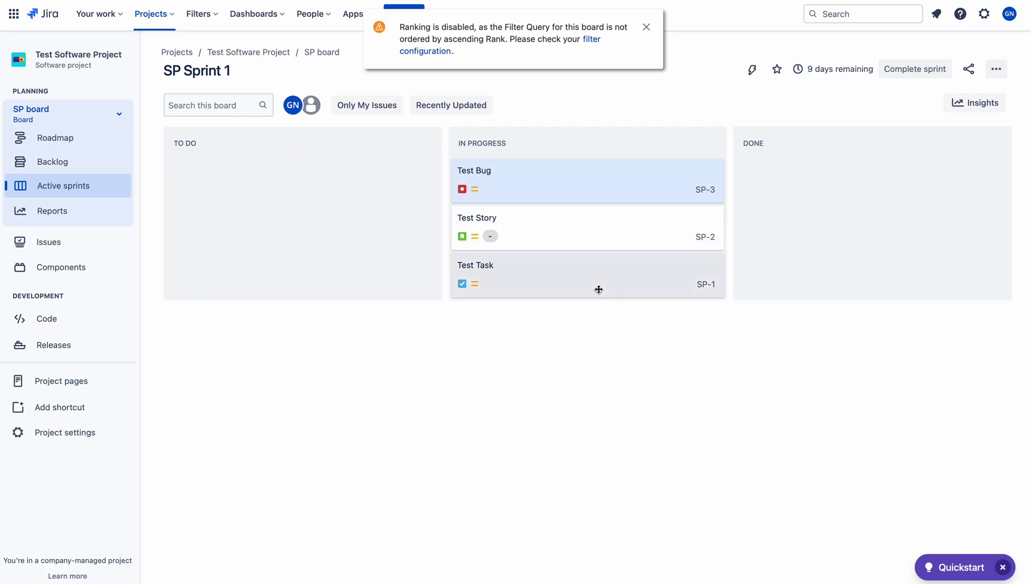
left_click_drag(600, 241, 600, 184)
left_click(601, 171)
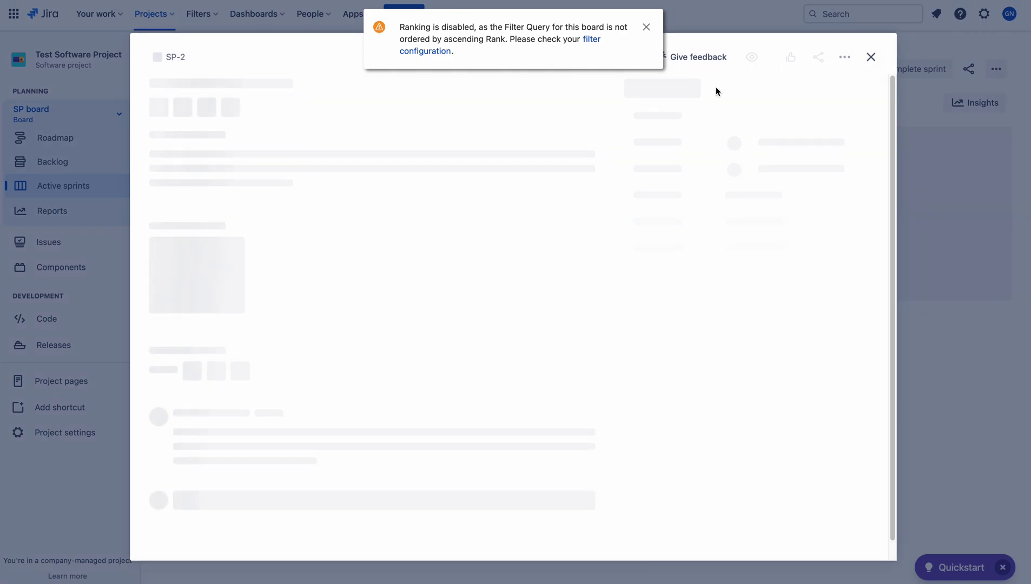
left_click(870, 58)
left_click(999, 70)
left_click(943, 93)
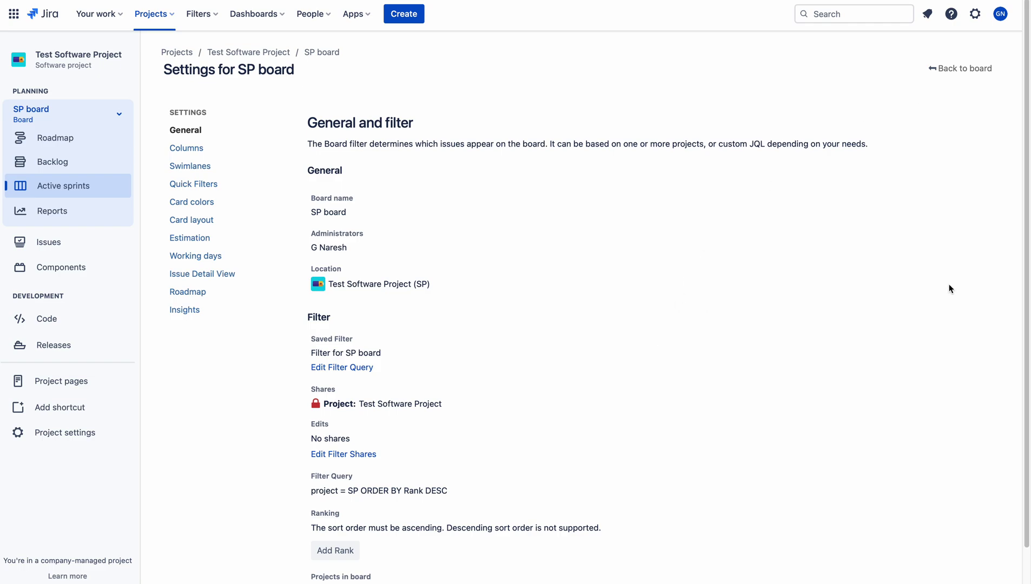
Step: Add Rank ordering so the SP board filter reads project = SP ORDER BY Rank ASC
scroll(1023, 227, "down", 2)
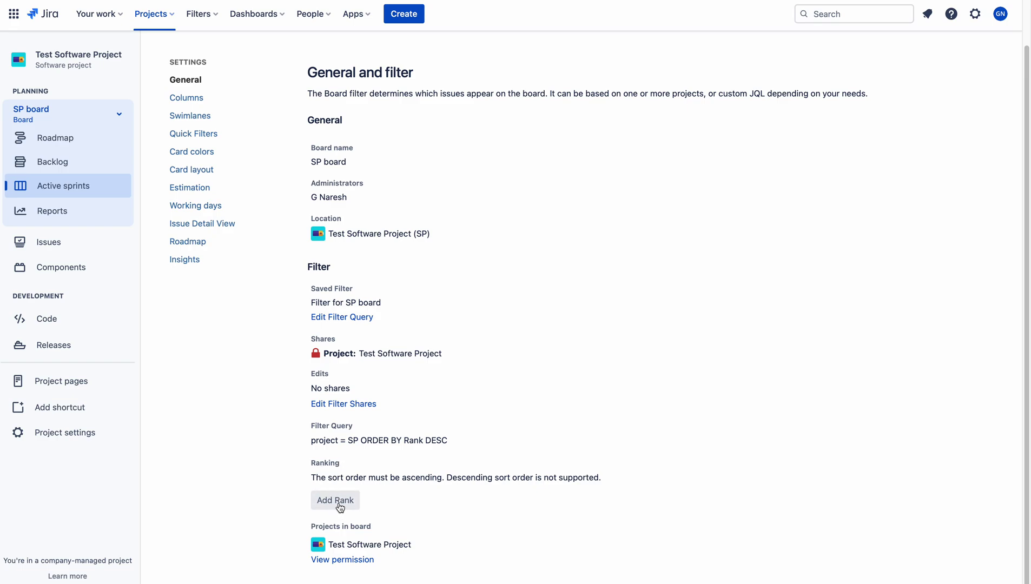
left_click_drag(313, 478, 617, 486)
left_click(614, 484)
left_click(335, 501)
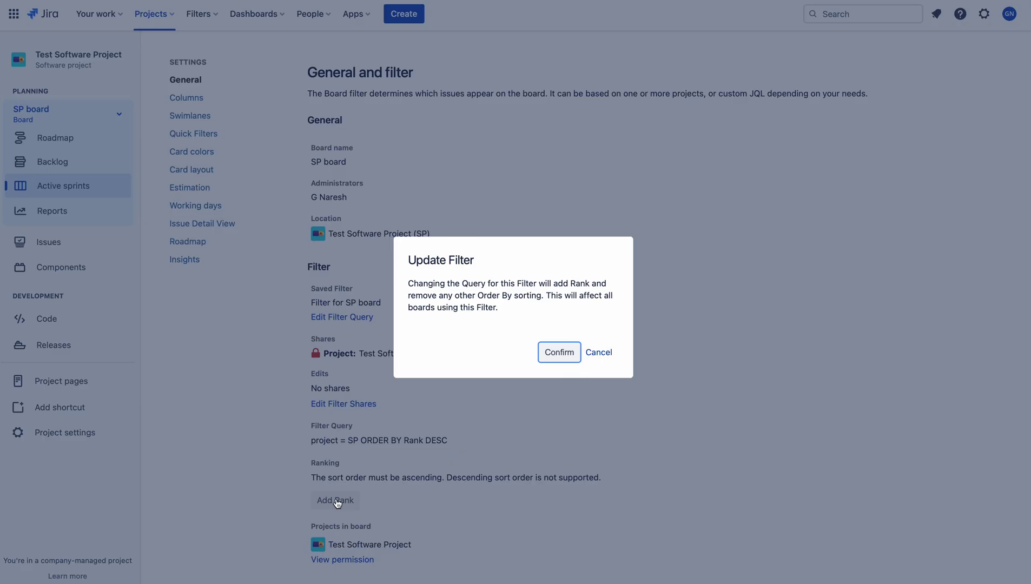
left_click(560, 357)
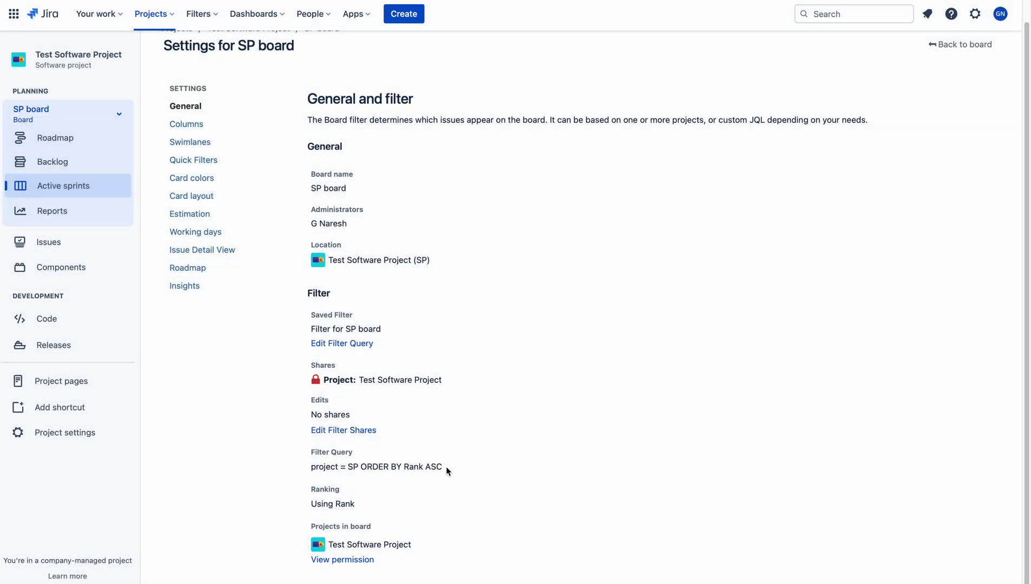
left_click_drag(447, 472, 351, 470)
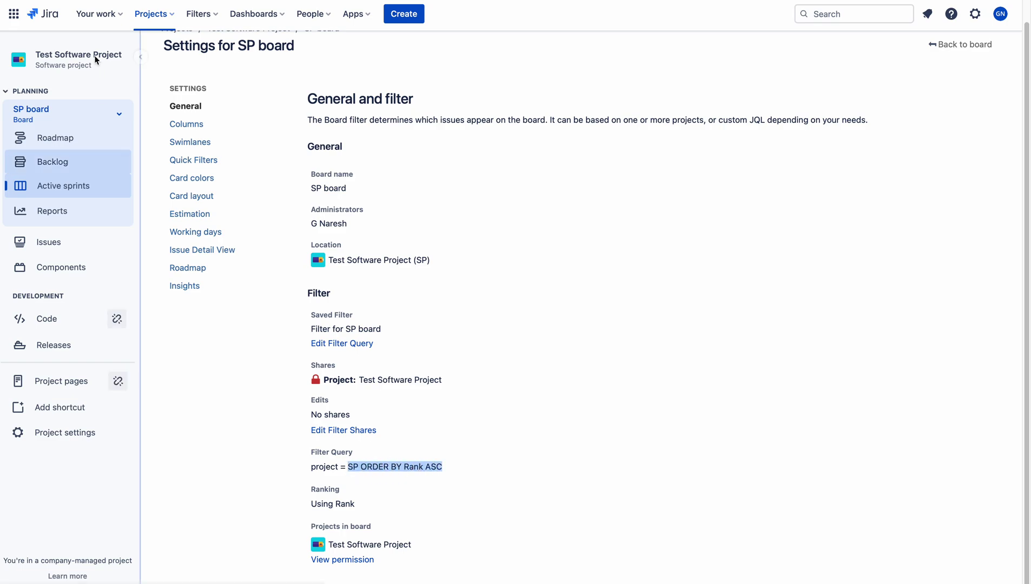
left_click(959, 45)
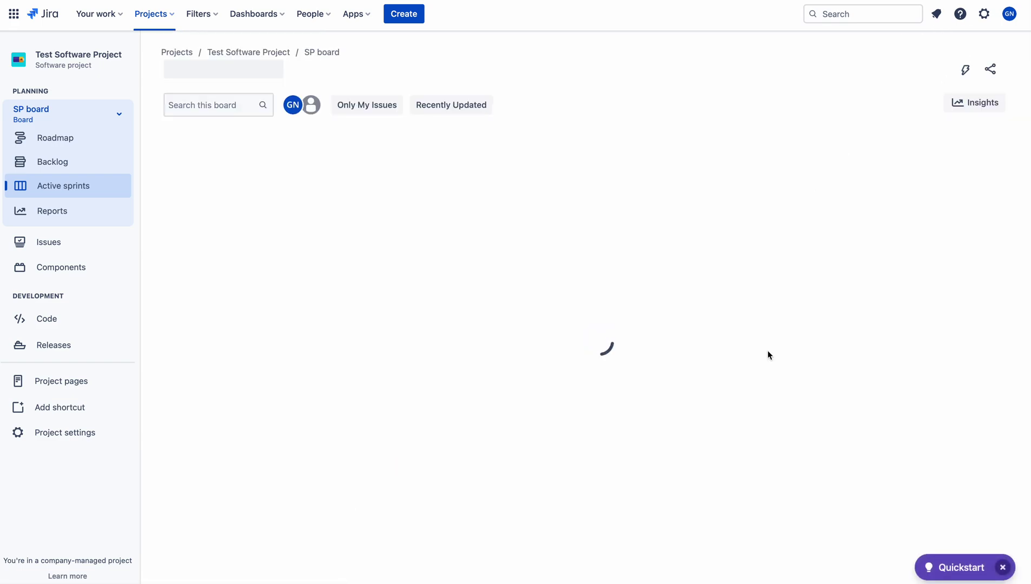
Step: Reorder the In Progress cards to Test Story, Test Task, then Test Bug
left_click_drag(554, 178, 553, 237)
left_click_drag(555, 179, 549, 249)
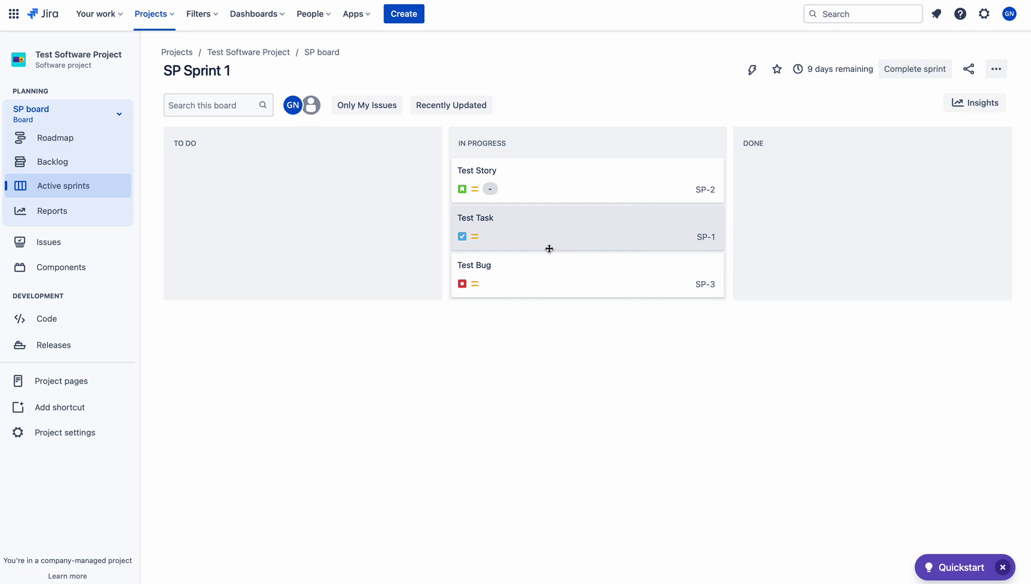
left_click_drag(552, 184, 557, 237)
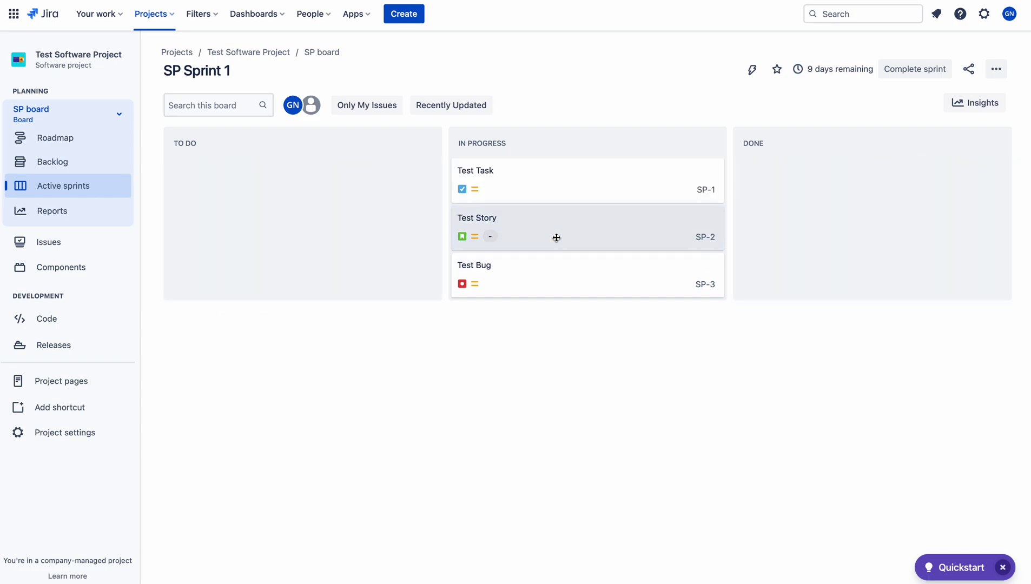
left_click_drag(551, 188, 550, 255)
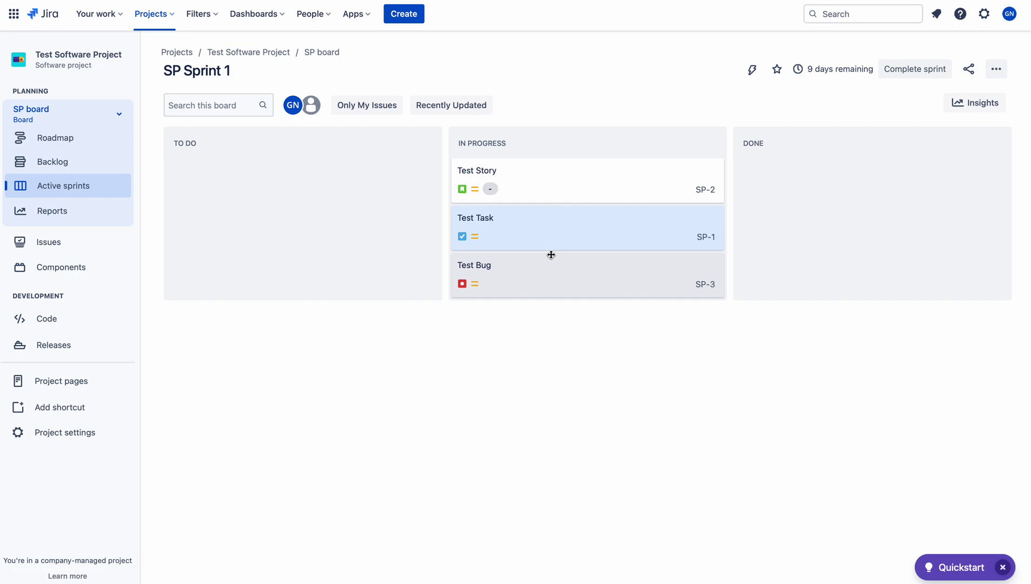